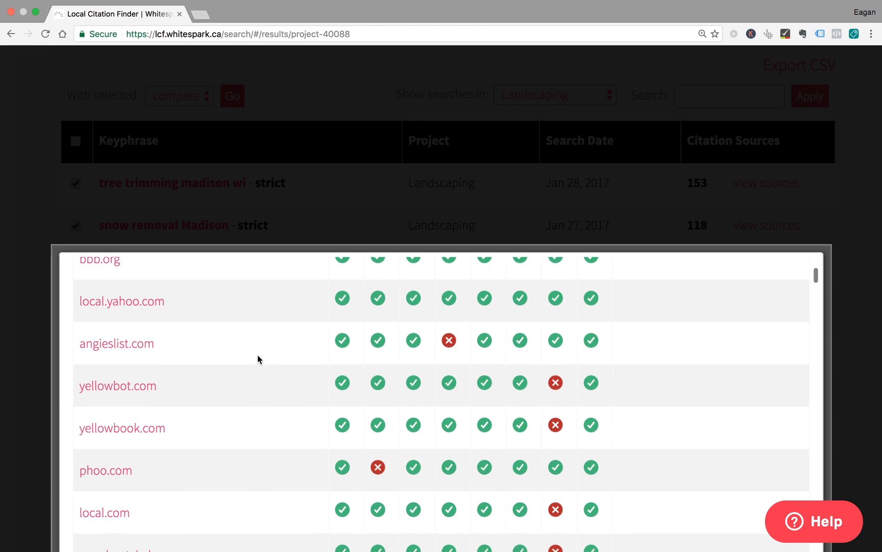
Step: Close the citation source comparison after reviewing it and switch to the exported comparison workbook in Excel
{"action": "scroll", "coordinate": [257, 354], "scroll_direction": "down", "scroll_amount": 2}
{"action": "scroll", "coordinate": [258, 354], "scroll_direction": "down", "scroll_amount": 3}
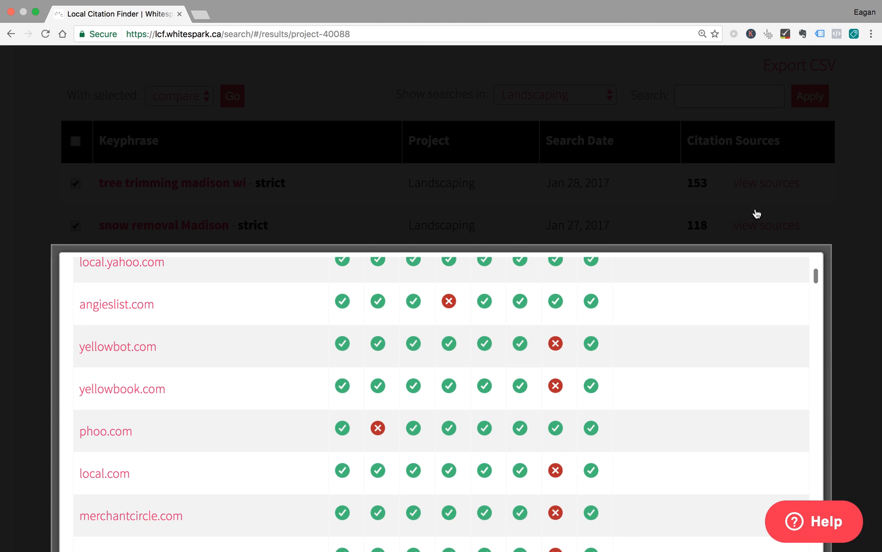
{"action": "left_click", "coordinate": [638, 206]}
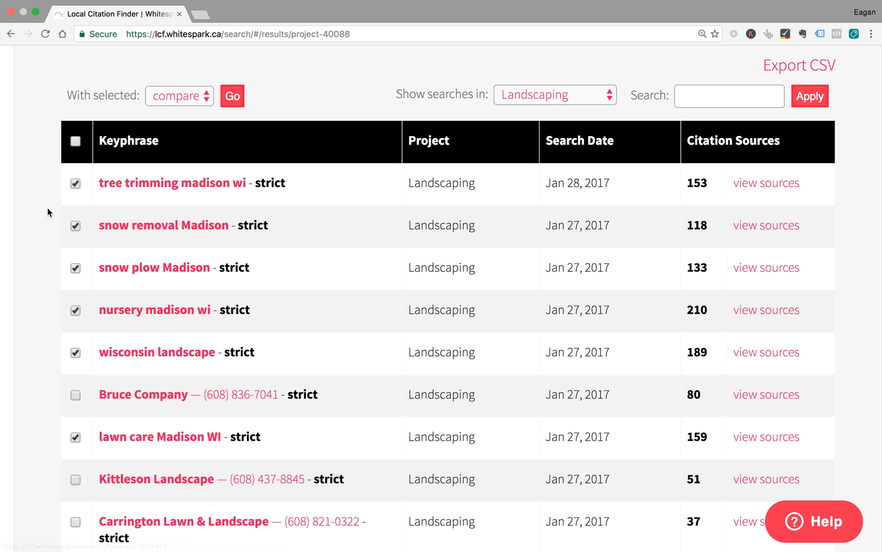
{"action": "key", "text": "ctrl+Left"}
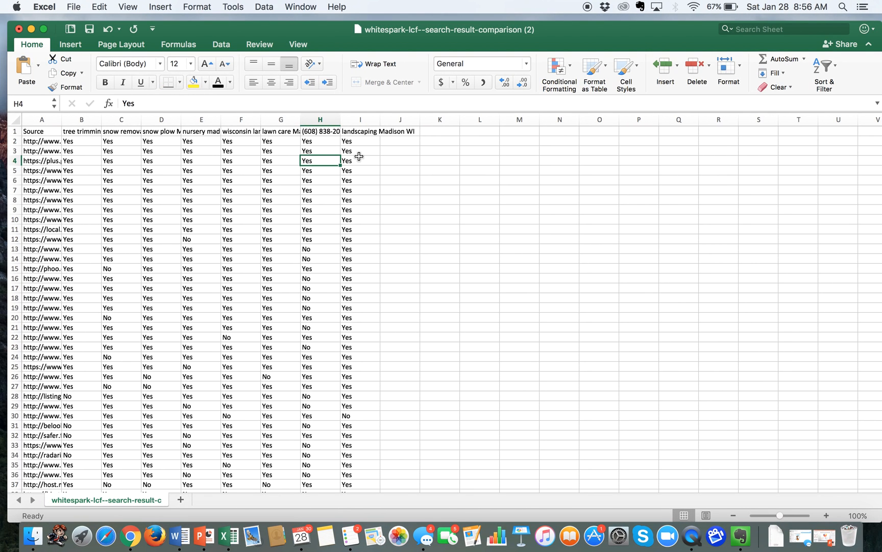
Step: Widen the Source column so the full URLs fit and zoom the sheet to 130%
{"action": "left_click", "coordinate": [367, 130]}
{"action": "left_click_drag", "start_coordinate": [62, 119], "coordinate": [193, 153]}
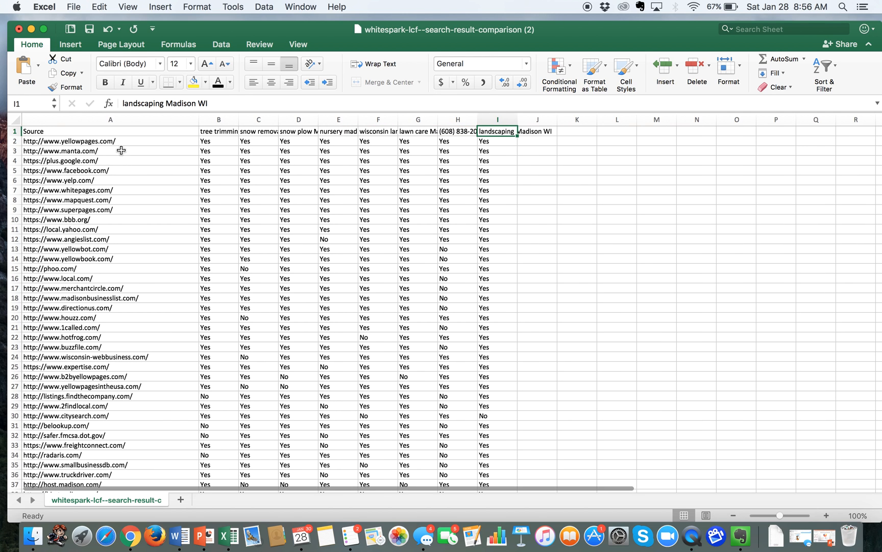
{"action": "left_click", "coordinate": [826, 515]}
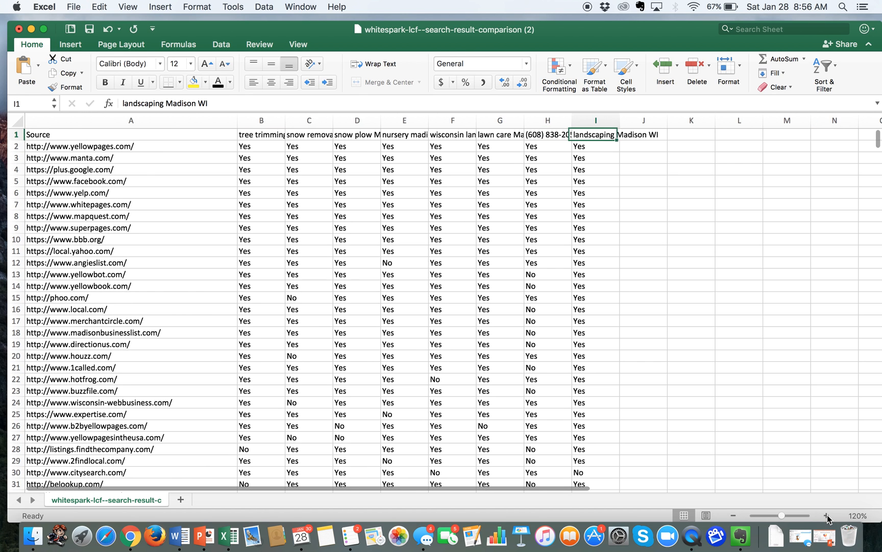
{"action": "left_click", "coordinate": [826, 515]}
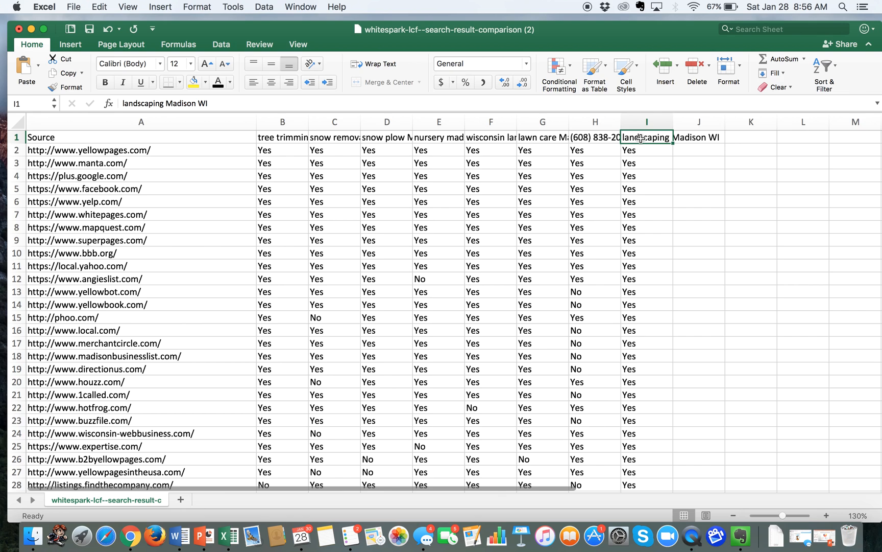
Step: Replace the phone-number header in H1 with CLIENT
{"action": "left_click", "coordinate": [613, 136]}
{"action": "type", "text": "CLIENT"}
{"action": "key", "text": "Return"}
Step: Turn on filtering for the header row from Source through landscaping Madison WI
{"action": "left_click", "coordinate": [629, 137]}
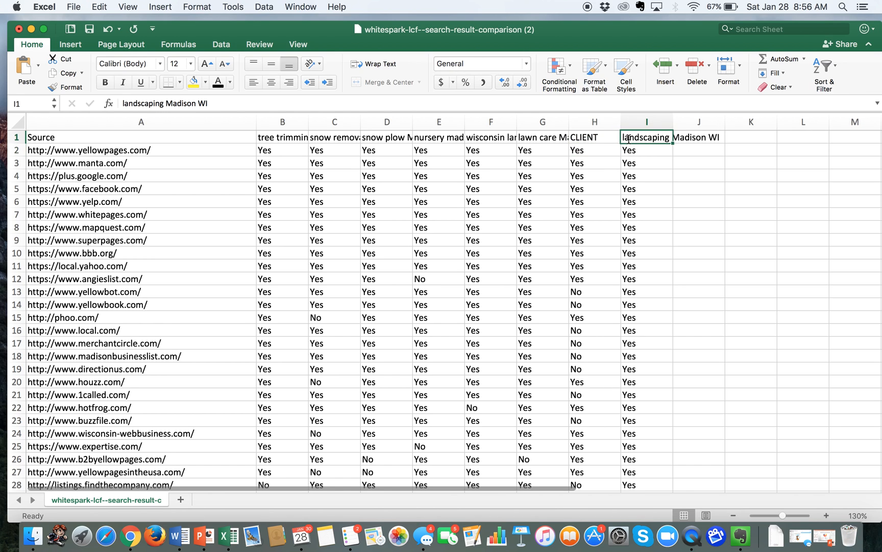
{"action": "key", "text": "ctrl+shift+Left"}
{"action": "left_click", "coordinate": [824, 65]}
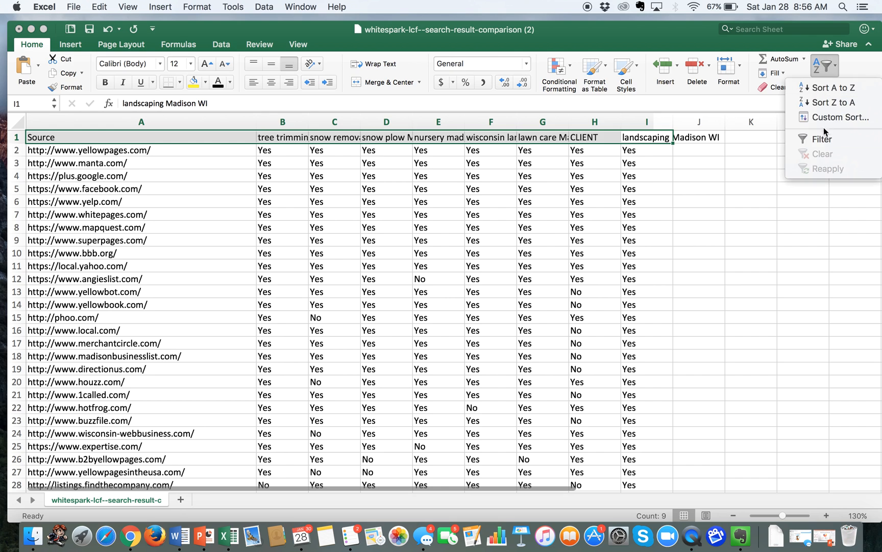
{"action": "left_click", "coordinate": [822, 140]}
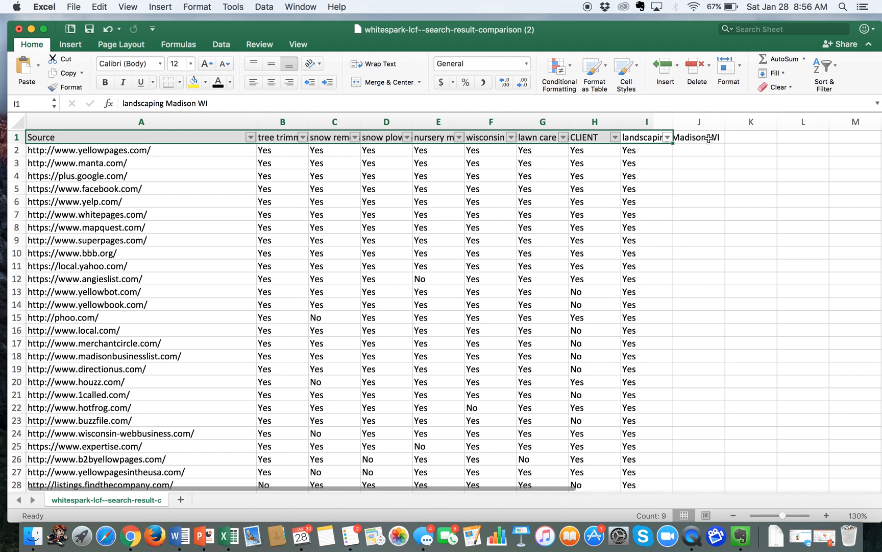
Step: Filter the CLIENT column to show only the sources marked No
{"action": "left_click", "coordinate": [614, 137]}
{"action": "left_click", "coordinate": [650, 334]}
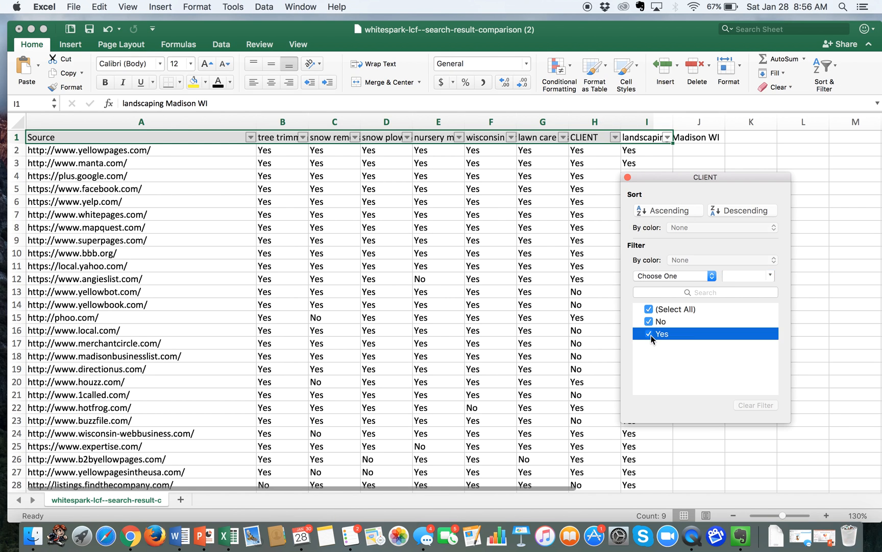
{"action": "left_click", "coordinate": [627, 178]}
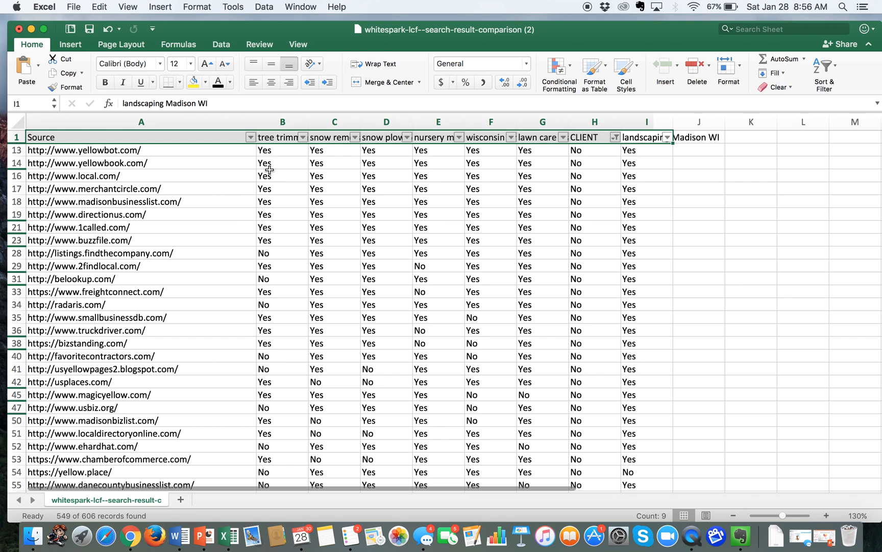
Step: Look through the filtered Source list down to its last entry and back to the start
{"action": "left_click", "coordinate": [149, 305]}
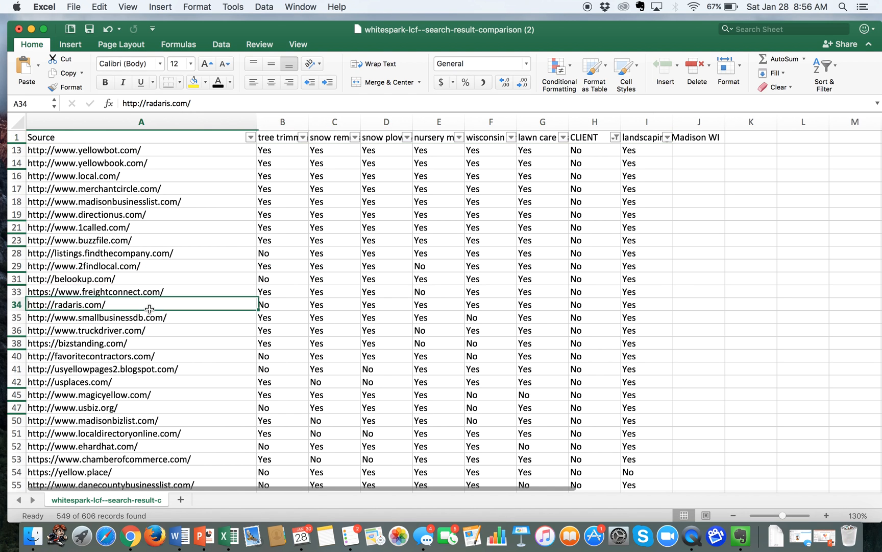
{"action": "key", "text": "ctrl+Down"}
{"action": "scroll", "coordinate": [137, 347], "scroll_direction": "up", "scroll_amount": 15}
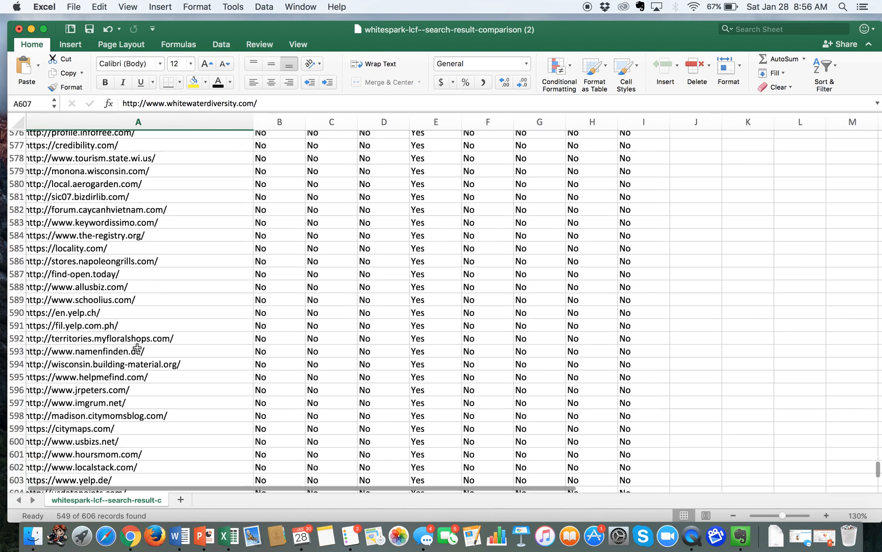
{"action": "scroll", "coordinate": [136, 347], "scroll_direction": "up", "scroll_amount": 20}
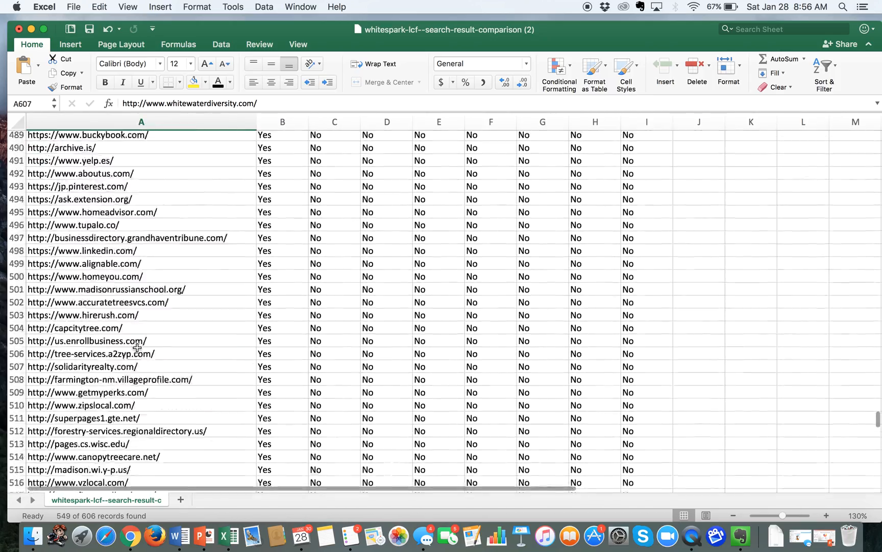
{"action": "scroll", "coordinate": [137, 348], "scroll_direction": "up", "scroll_amount": 20}
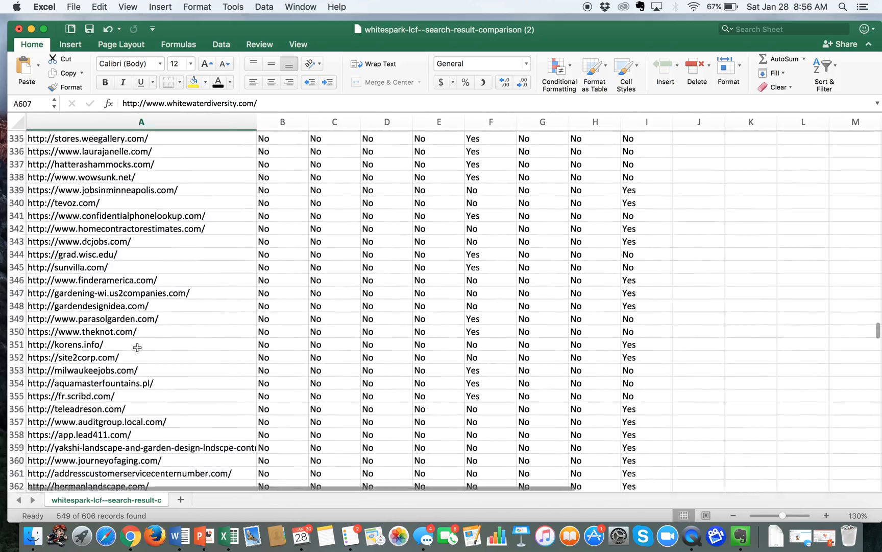
{"action": "scroll", "coordinate": [136, 347], "scroll_direction": "up", "scroll_amount": 20}
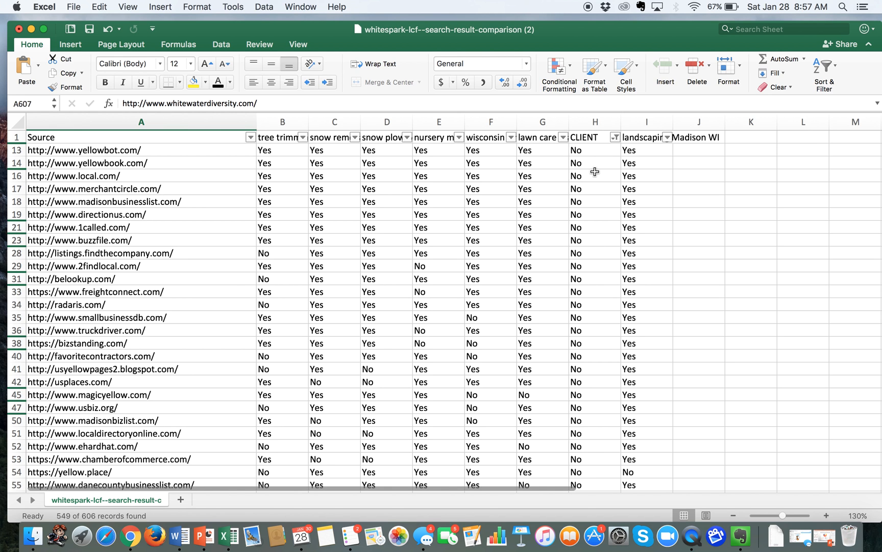
Step: Switch to the Local Citation Finder and open the citation sources for the "tree trimming madison wi" search
{"action": "key", "text": "ctrl+Right"}
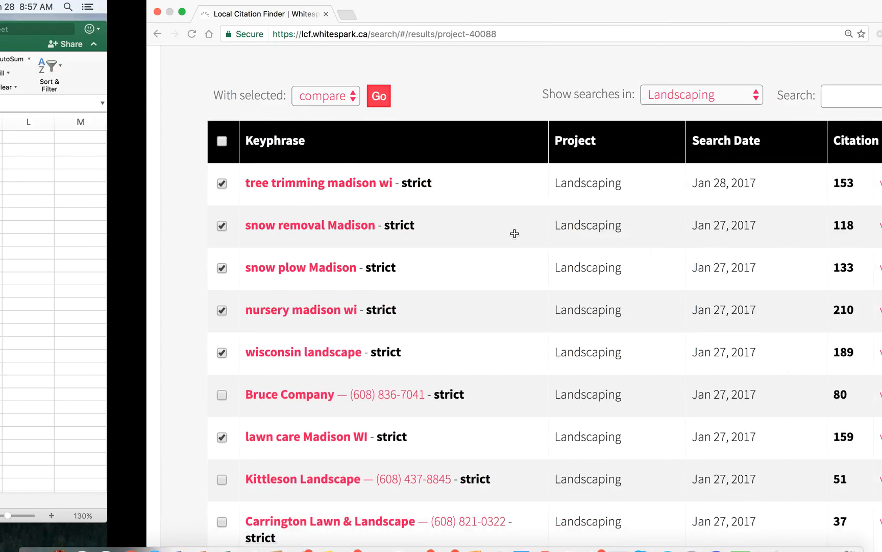
{"action": "left_click", "coordinate": [748, 182]}
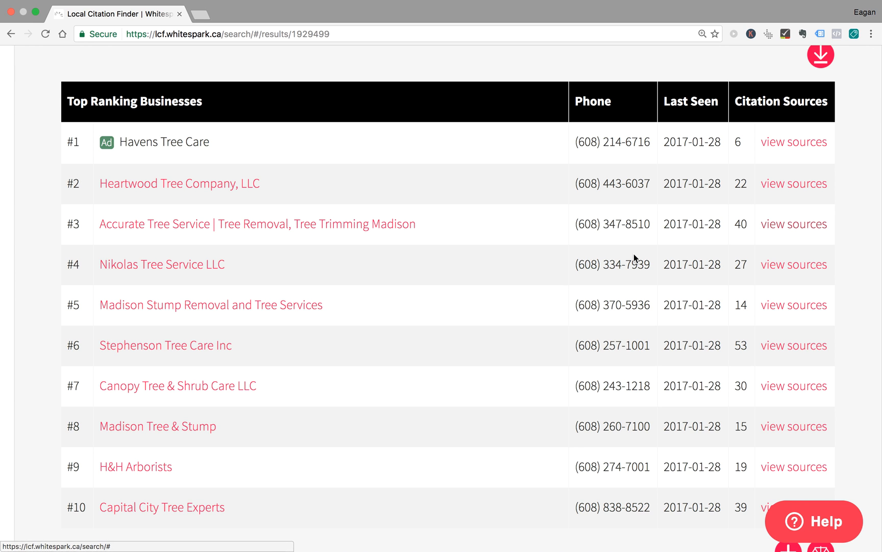
{"action": "scroll", "coordinate": [633, 253], "scroll_direction": "down", "scroll_amount": 9}
{"action": "scroll", "coordinate": [634, 254], "scroll_direction": "down", "scroll_amount": 2}
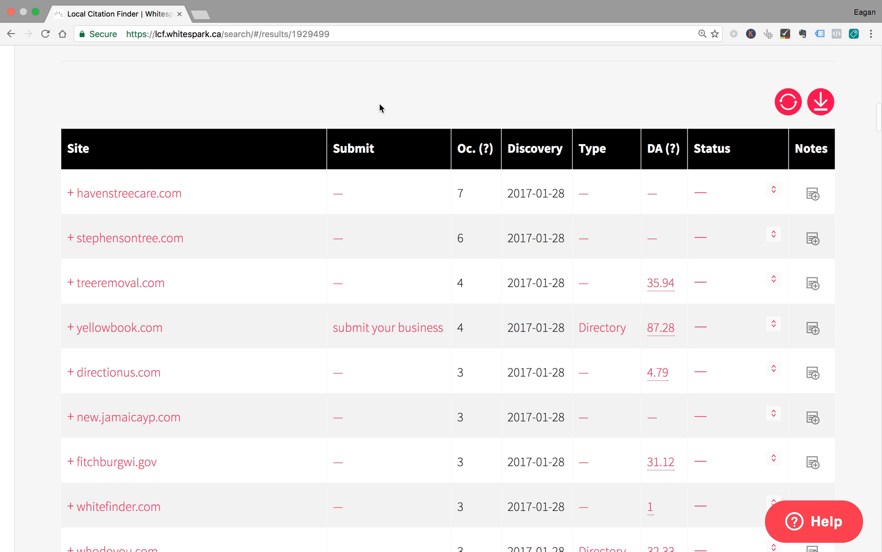
{"action": "scroll", "coordinate": [483, 99], "scroll_direction": "down", "scroll_amount": 1}
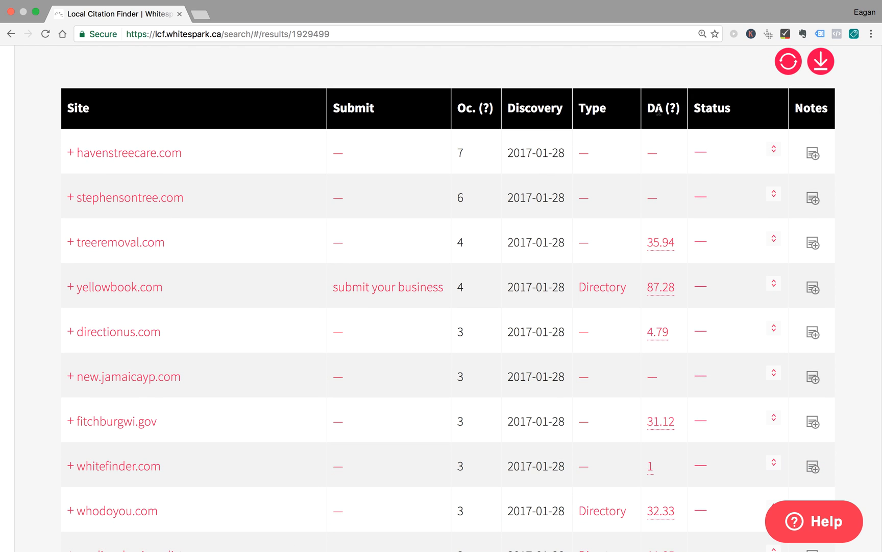
{"action": "scroll", "coordinate": [725, 69], "scroll_direction": "up", "scroll_amount": 1}
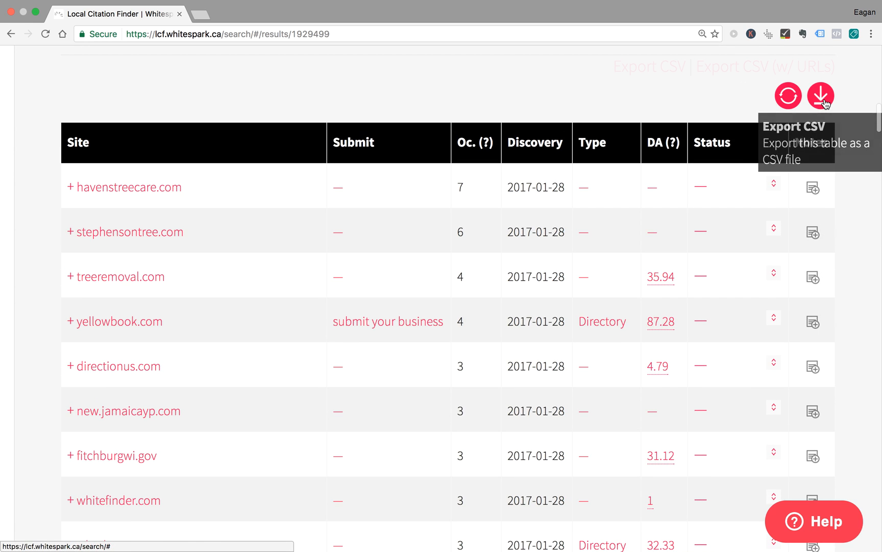
Step: Export the citation site table as a CSV without URLs and open the file in Excel
{"action": "left_click", "coordinate": [818, 93]}
{"action": "left_click", "coordinate": [637, 77]}
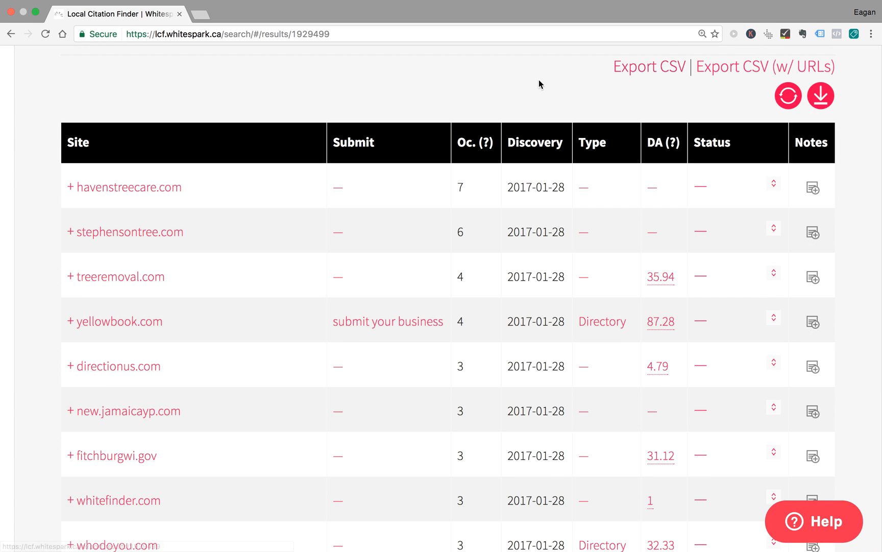
{"action": "left_click", "coordinate": [67, 537]}
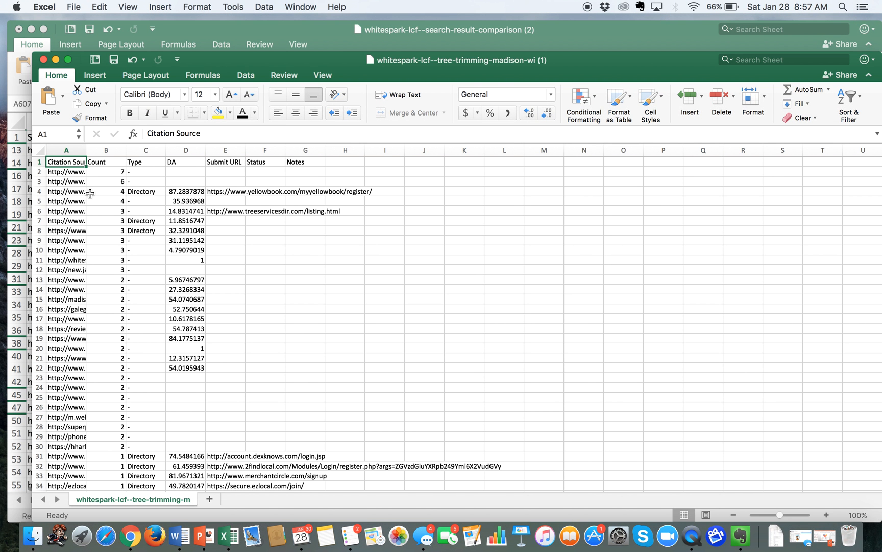
Step: Select the first data row from Citation Source through Submit URL, cells A2:E2
{"action": "left_click", "coordinate": [67, 172]}
{"action": "key", "text": "shift+Right"}
{"action": "key", "text": "shift+Right"}
{"action": "key", "text": "shift+Right"}
{"action": "key", "text": "shift+Right"}
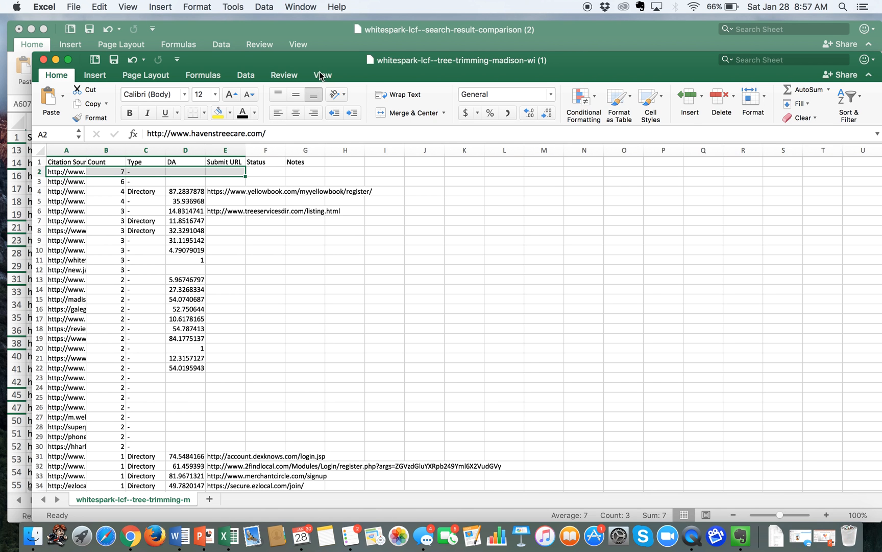
Step: Switch to the Local Citation Finder and examine the top ranking businesses and their citation source counts
{"action": "key", "text": "ctrl+Right"}
{"action": "scroll", "coordinate": [40, 209], "scroll_direction": "up", "scroll_amount": 10}
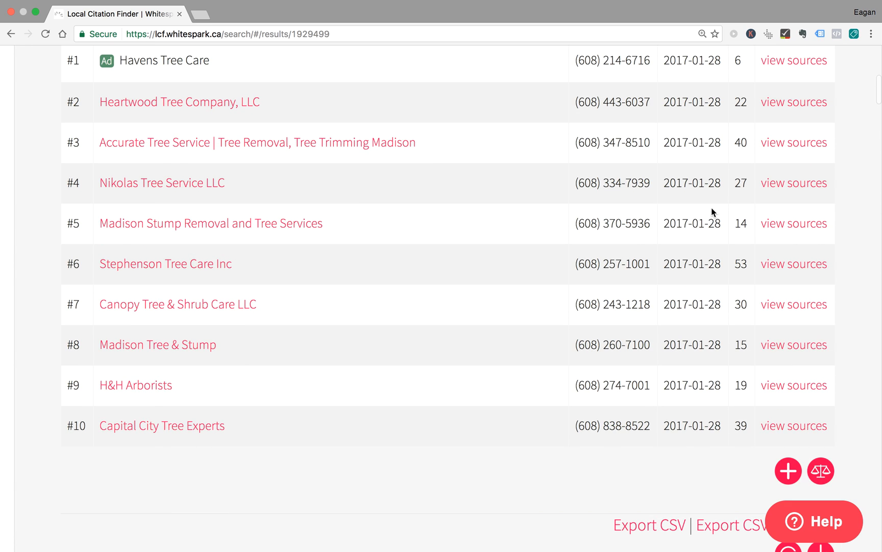
{"action": "scroll", "coordinate": [738, 117], "scroll_direction": "up", "scroll_amount": 2}
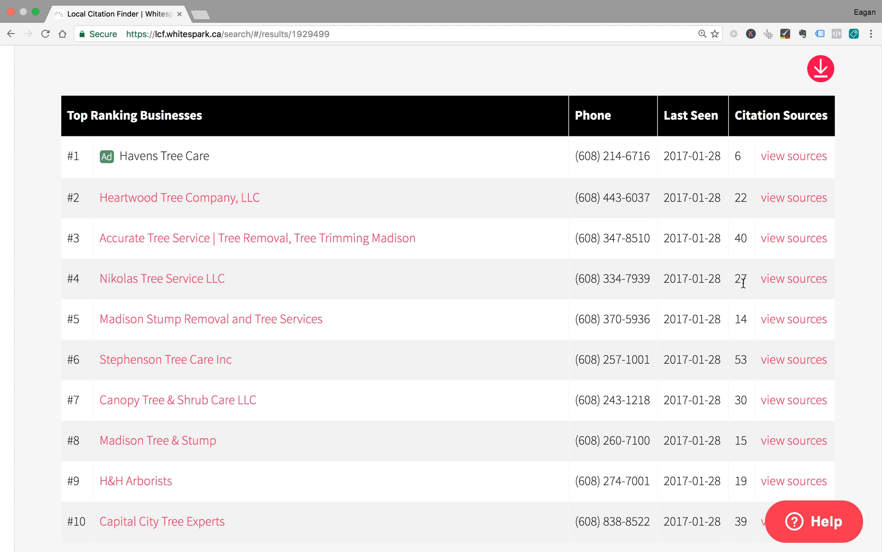
{"action": "scroll", "coordinate": [321, 359], "scroll_direction": "down", "scroll_amount": 3}
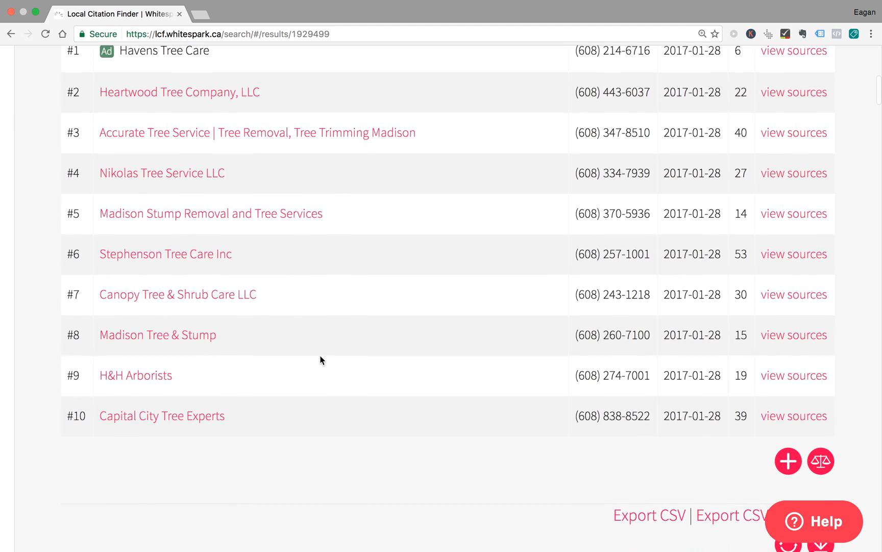
Step: Return to the tree-trimming workbook in Excel and select all data rows from Citation Source through Submit URL, A2:E154
{"action": "key", "text": "super+Tab"}
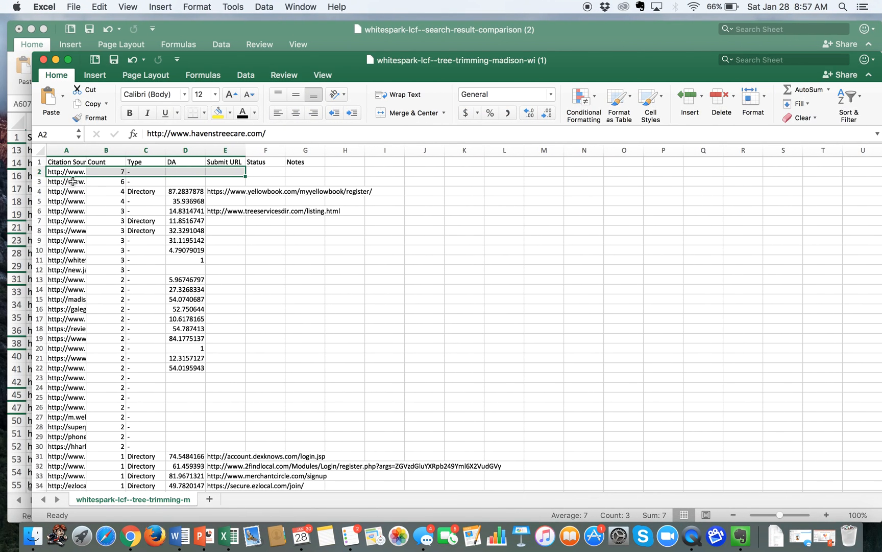
{"action": "left_click", "coordinate": [65, 173]}
{"action": "key", "text": "shift+Right"}
{"action": "key", "text": "shift+Right"}
{"action": "key", "text": "shift+Right"}
{"action": "key", "text": "shift+Right"}
{"action": "key", "text": "super+shift+Down"}
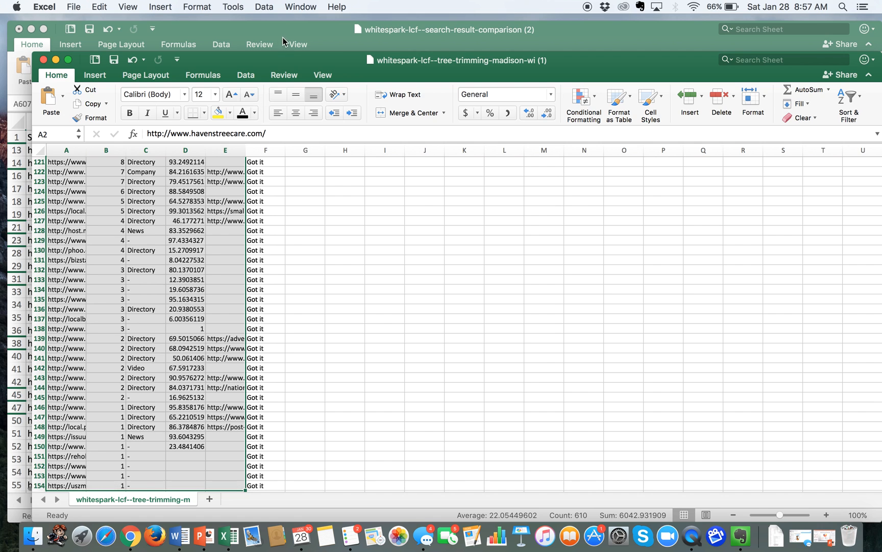
Step: Bring the Prioritized Missing Business Listings workbook to the front and reposition its window over the comparison workbook
{"action": "left_click", "coordinate": [268, 35]}
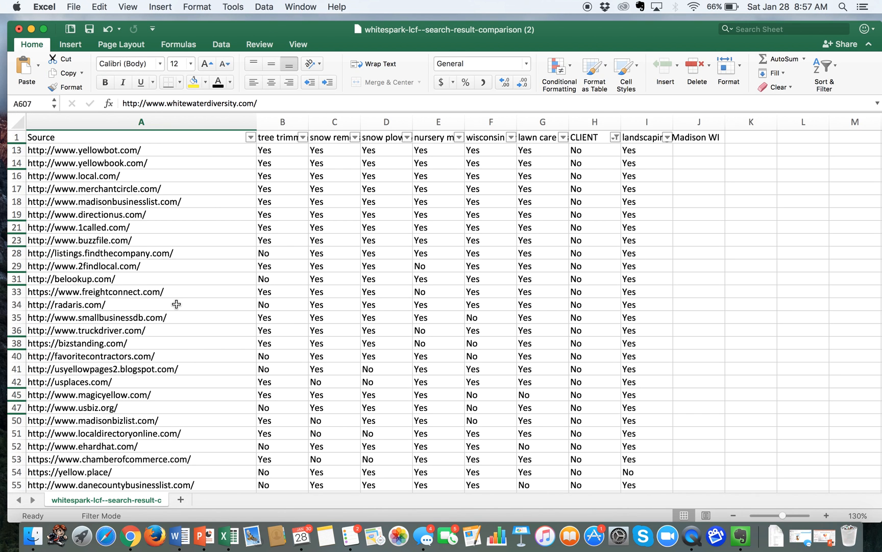
{"action": "left_click", "coordinate": [300, 7]}
{"action": "left_click", "coordinate": [320, 155]}
{"action": "left_click_drag", "start_coordinate": [205, 75], "coordinate": [187, 60]}
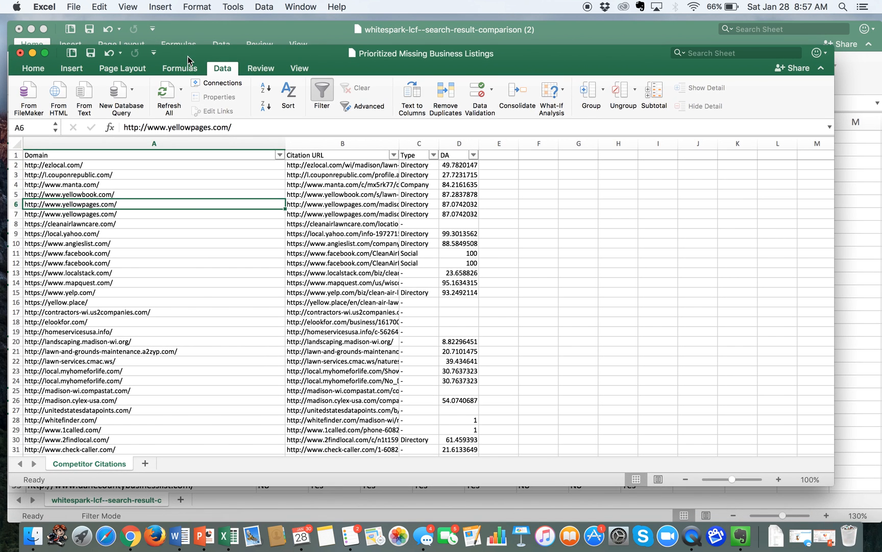
Step: Examine the combined Domain list down to its last row and return to the first data row
{"action": "left_click", "coordinate": [139, 250]}
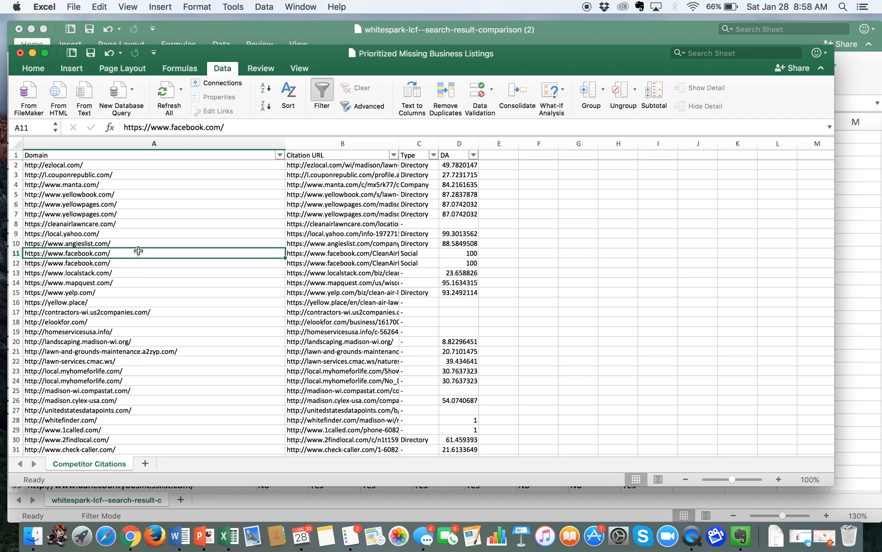
{"action": "key", "text": "super+Down"}
{"action": "scroll", "coordinate": [149, 300], "scroll_direction": "down", "scroll_amount": 2}
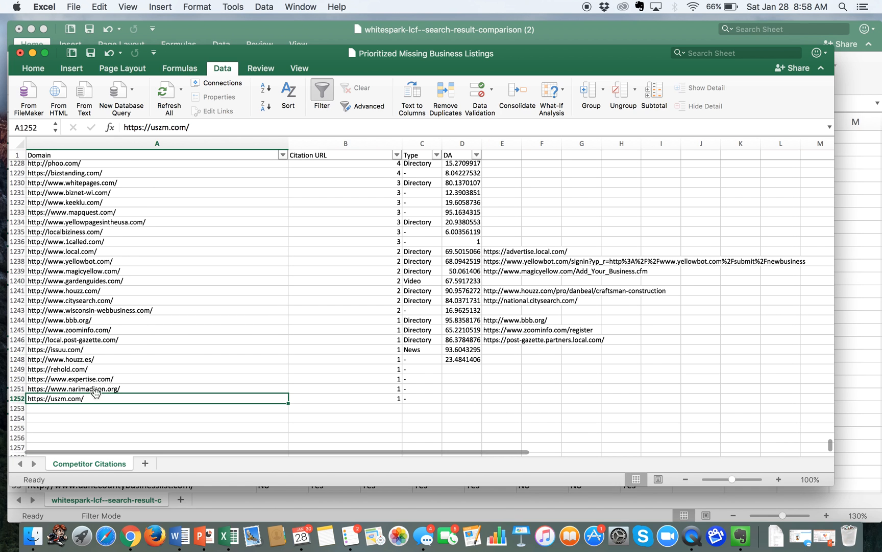
{"action": "left_click", "coordinate": [119, 337]}
{"action": "key", "text": "super+Up"}
{"action": "key", "text": "Down"}
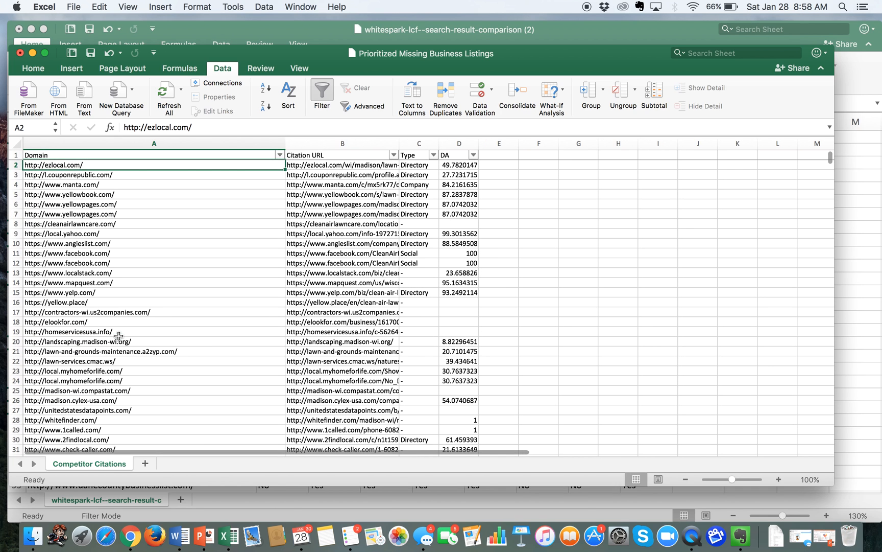
Step: Remove duplicate rows from columns A to D, comparing only the Domain values in Column A
{"action": "left_click", "coordinate": [455, 145]}
{"action": "left_click_drag", "start_coordinate": [455, 145], "coordinate": [281, 144]}
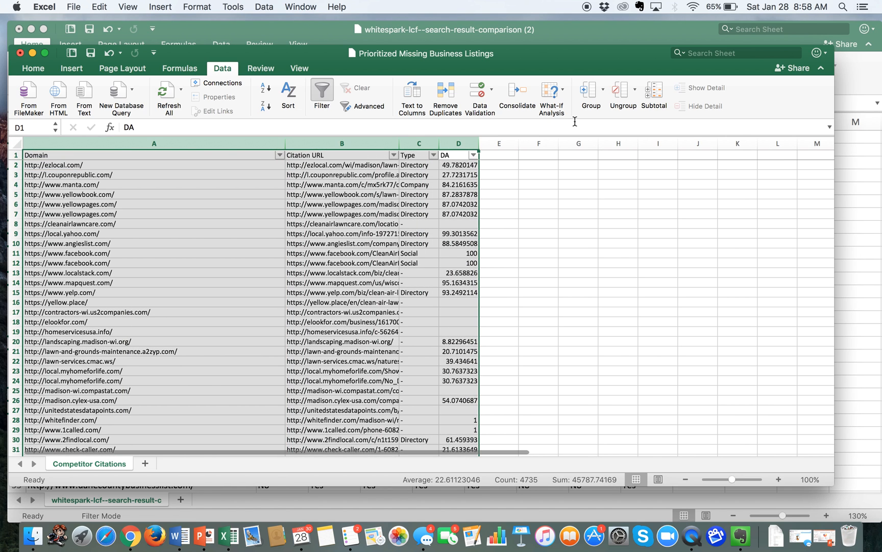
{"action": "left_click", "coordinate": [445, 95]}
{"action": "left_click", "coordinate": [519, 208]}
{"action": "left_click", "coordinate": [515, 220]}
{"action": "left_click", "coordinate": [512, 232]}
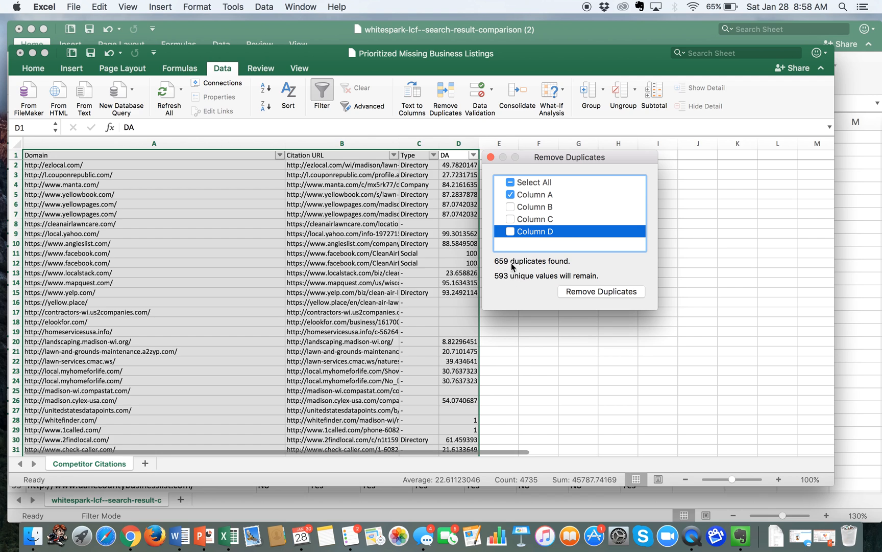
{"action": "left_click", "coordinate": [589, 293]}
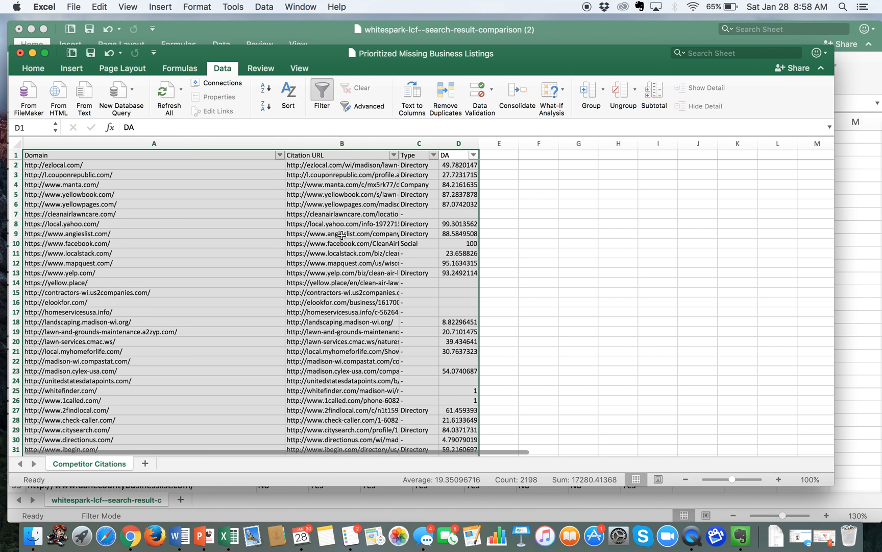
{"action": "left_click", "coordinate": [271, 204]}
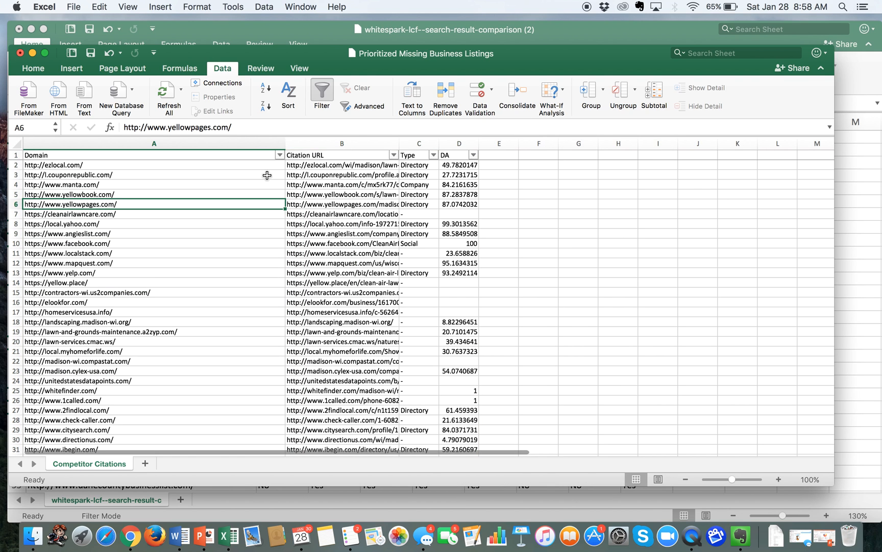
Step: Move the DA column to column B, between Domain and Citation URL
{"action": "left_click", "coordinate": [454, 167]}
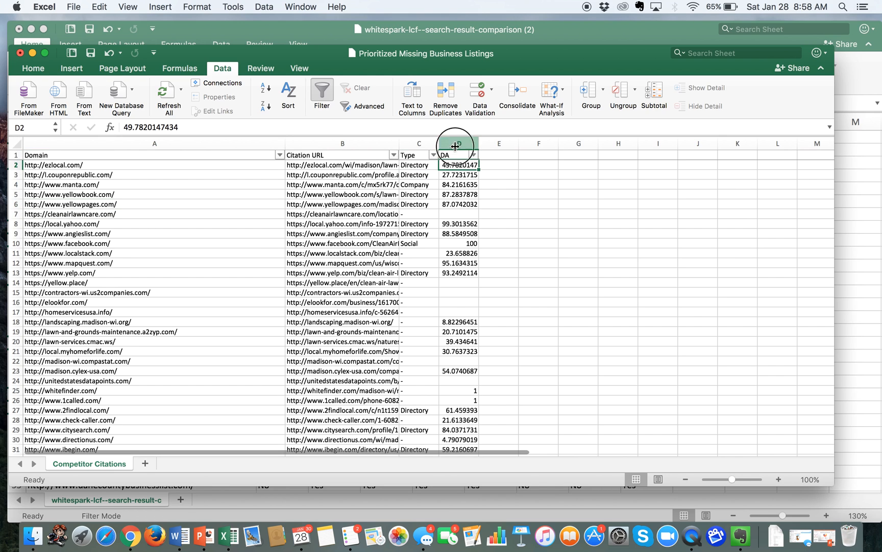
{"action": "left_click", "coordinate": [456, 144]}
{"action": "right_click", "coordinate": [455, 146]}
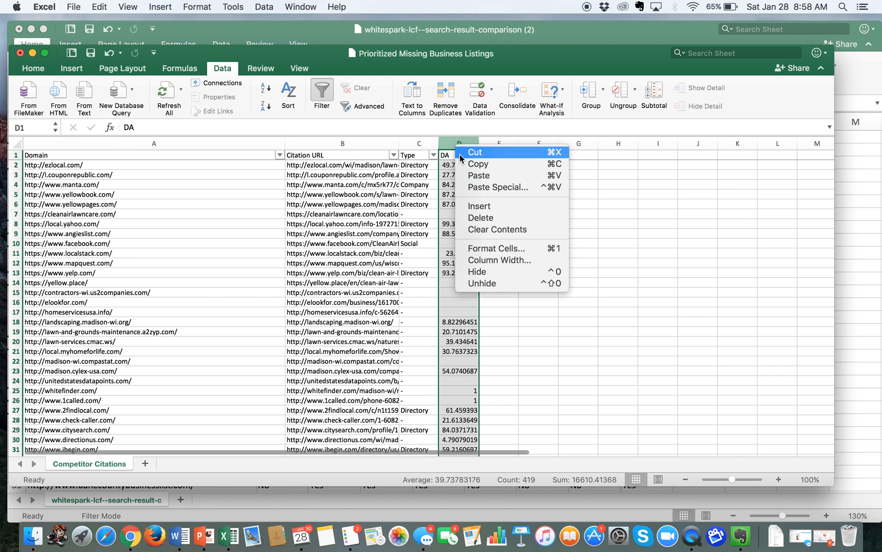
{"action": "left_click", "coordinate": [474, 157]}
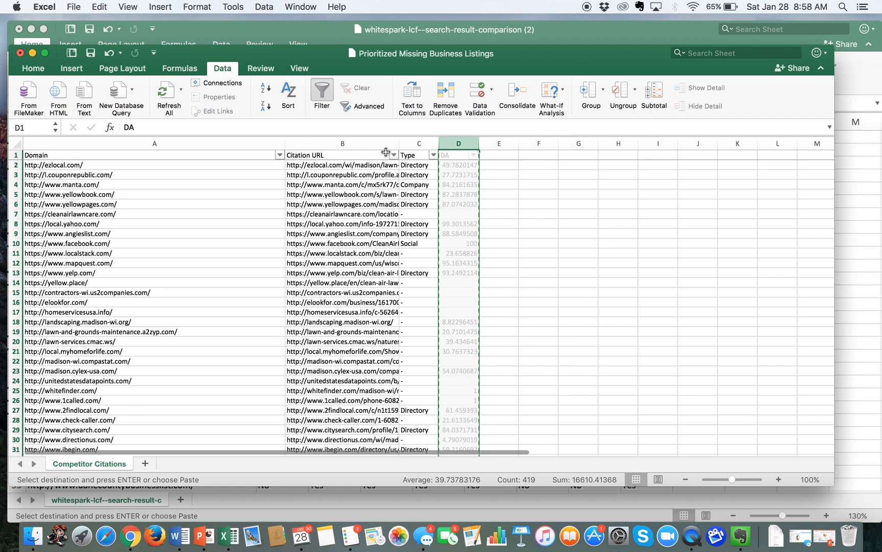
{"action": "left_click", "coordinate": [330, 147]}
{"action": "right_click", "coordinate": [329, 147]}
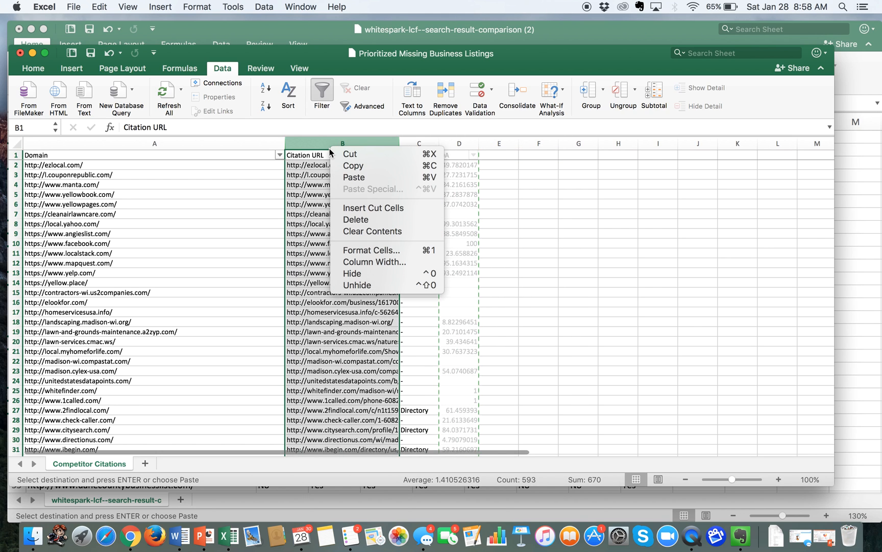
{"action": "left_click", "coordinate": [361, 207]}
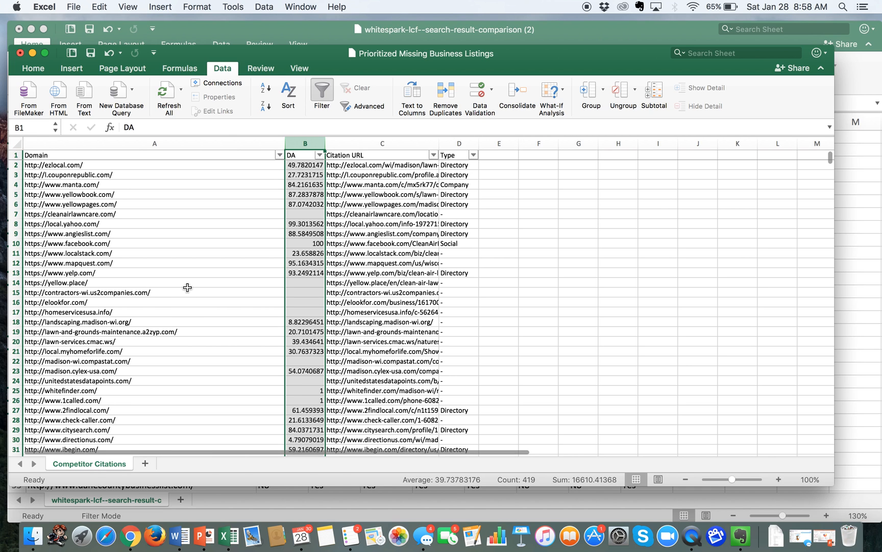
{"action": "left_click", "coordinate": [187, 290]}
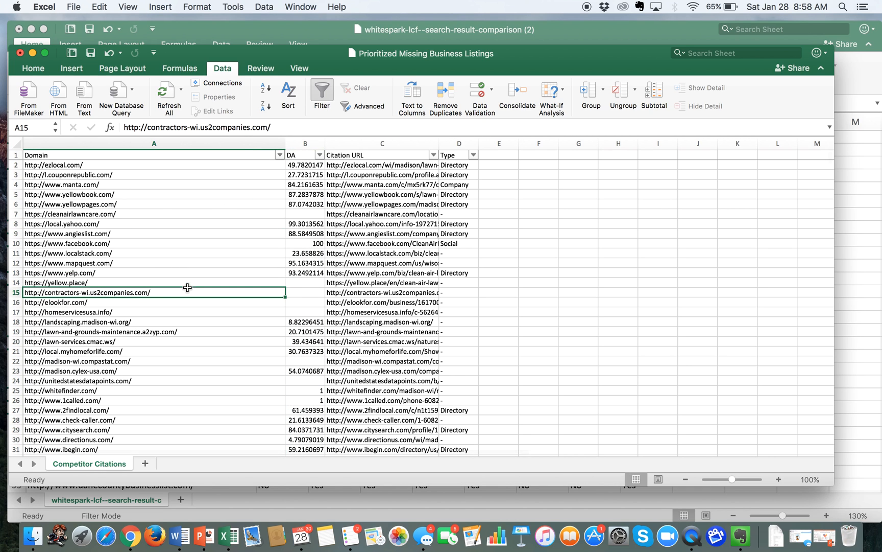
Step: Bring the search-result-comparison workbook to the front and rename its sheet as Competitor Comparison
{"action": "left_click", "coordinate": [408, 35]}
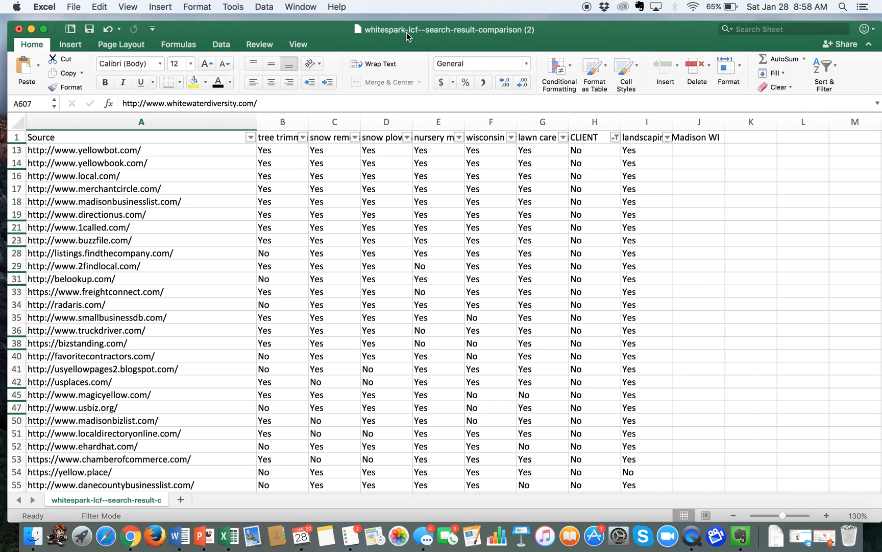
{"action": "right_click", "coordinate": [126, 502]}
{"action": "left_click", "coordinate": [176, 415]}
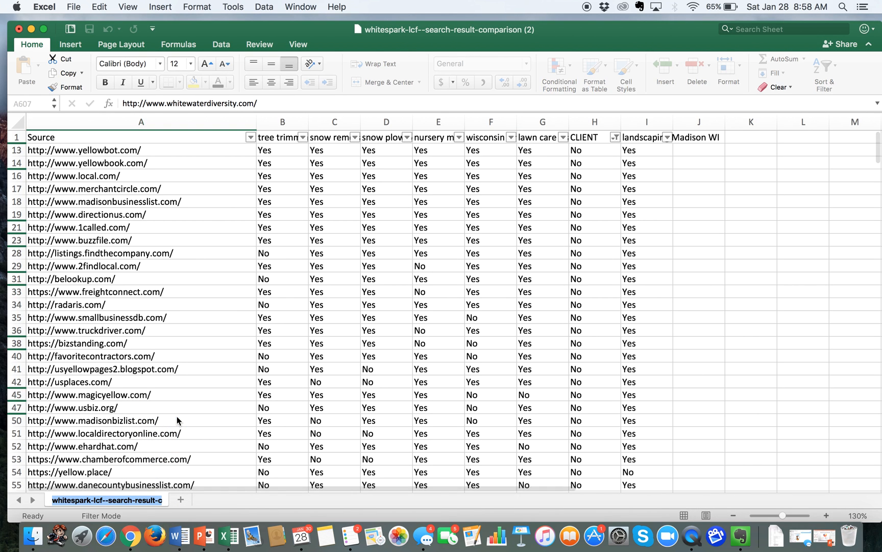
{"action": "type", "text": "Co"}
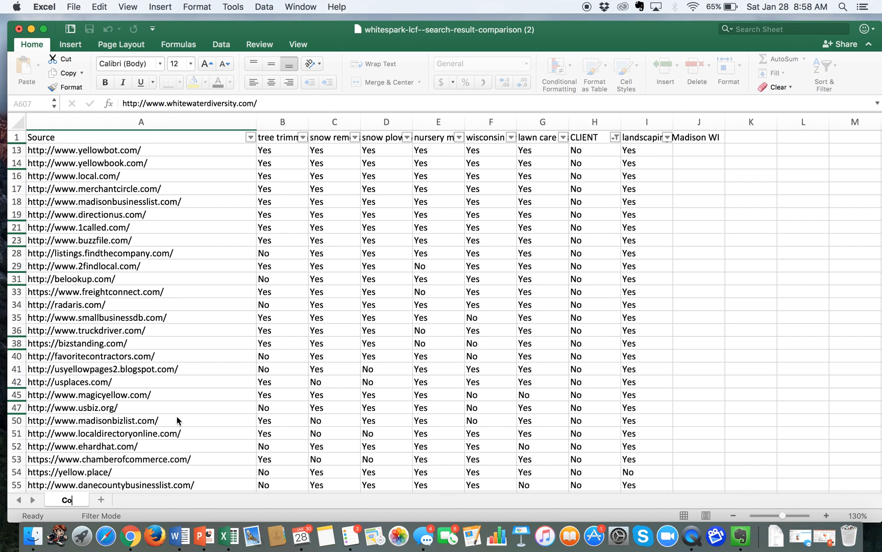
{"action": "type", "text": "mpetitor Compari"}
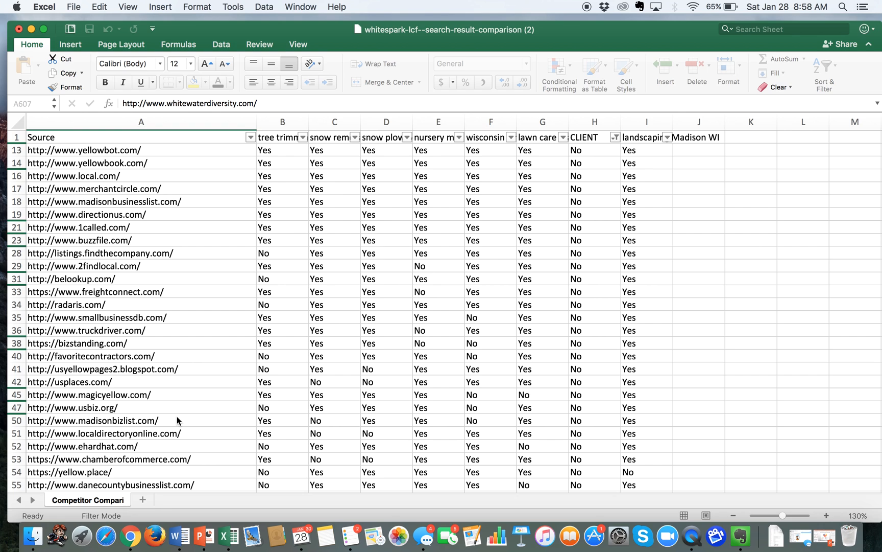
{"action": "type", "text": "son"}
{"action": "key", "text": "Return"}
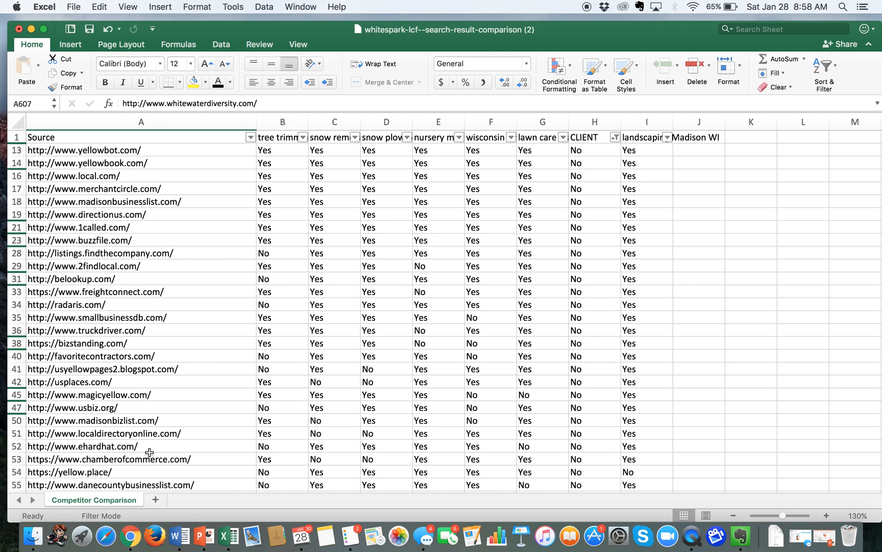
Step: Copy the Competitor Comparison sheet into Prioritized Missing Business Listings.xlsx, before the Competitor Citations sheet, and reposition that workbook's window
{"action": "right_click", "coordinate": [112, 503]}
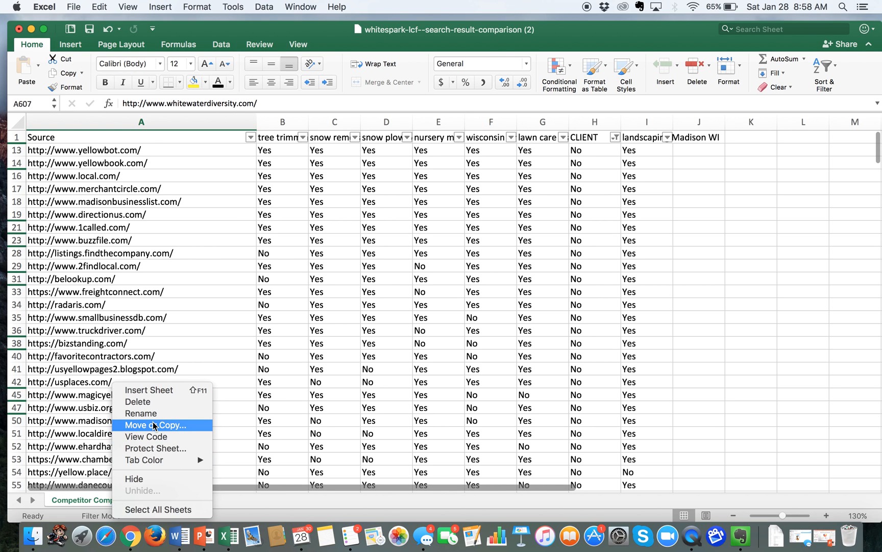
{"action": "left_click", "coordinate": [154, 425]}
{"action": "left_click", "coordinate": [131, 464]}
{"action": "left_click", "coordinate": [233, 340]}
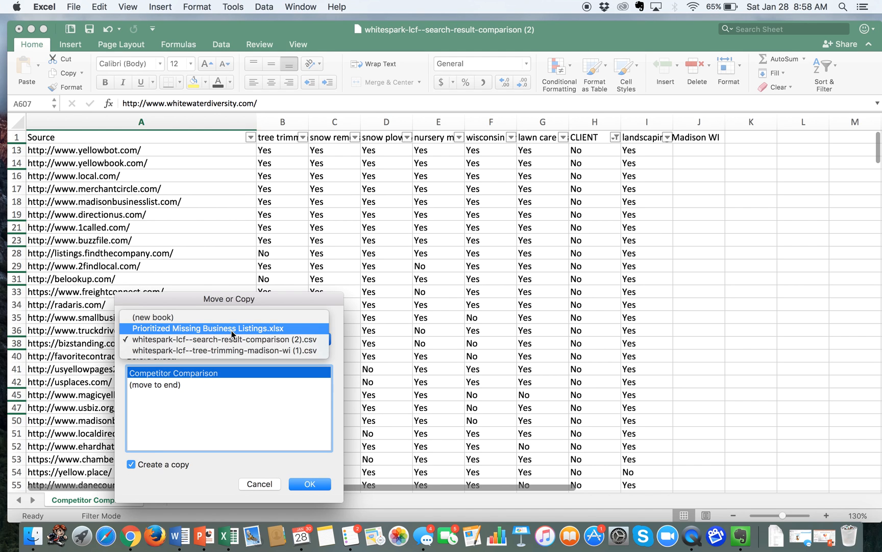
{"action": "left_click", "coordinate": [233, 330]}
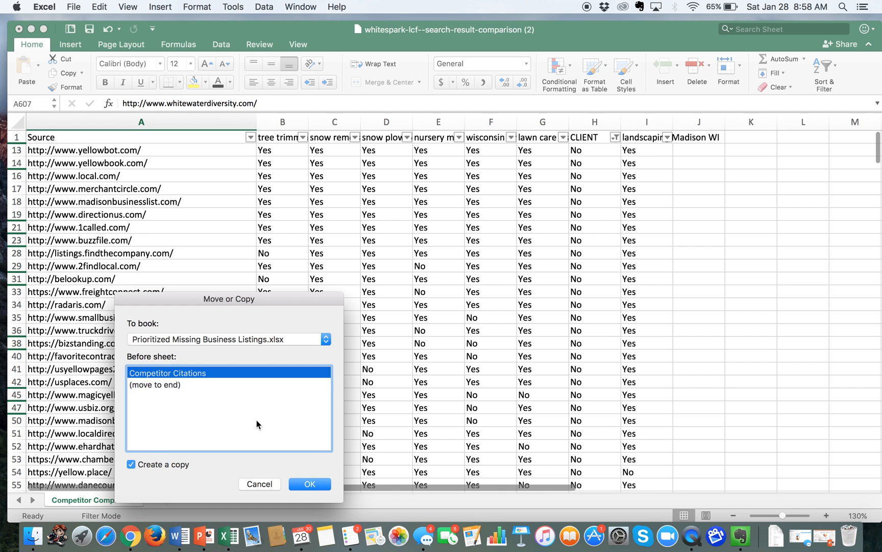
{"action": "left_click", "coordinate": [318, 489]}
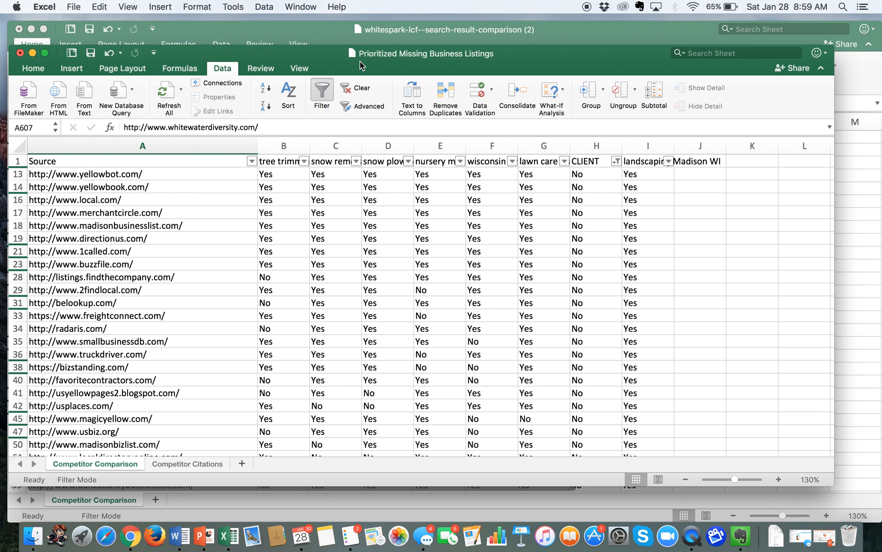
{"action": "left_click_drag", "start_coordinate": [325, 57], "coordinate": [320, 36]}
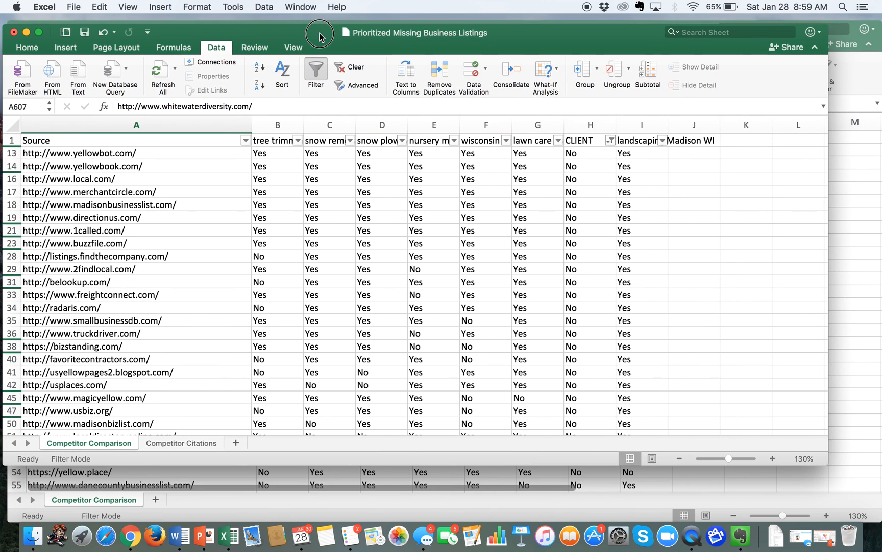
Step: Replace the Madison WI header in J1 with DA
{"action": "left_click", "coordinate": [707, 144]}
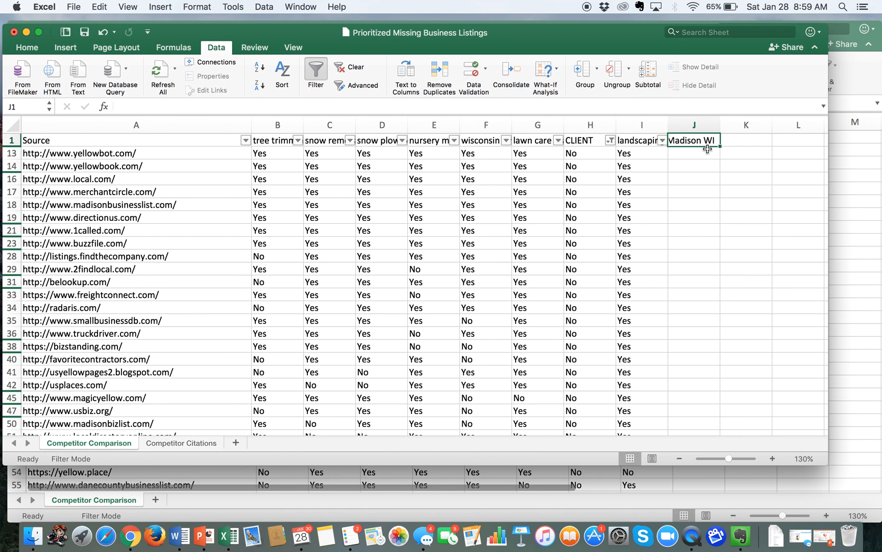
{"action": "type", "text": "DA"}
{"action": "key", "text": "Return"}
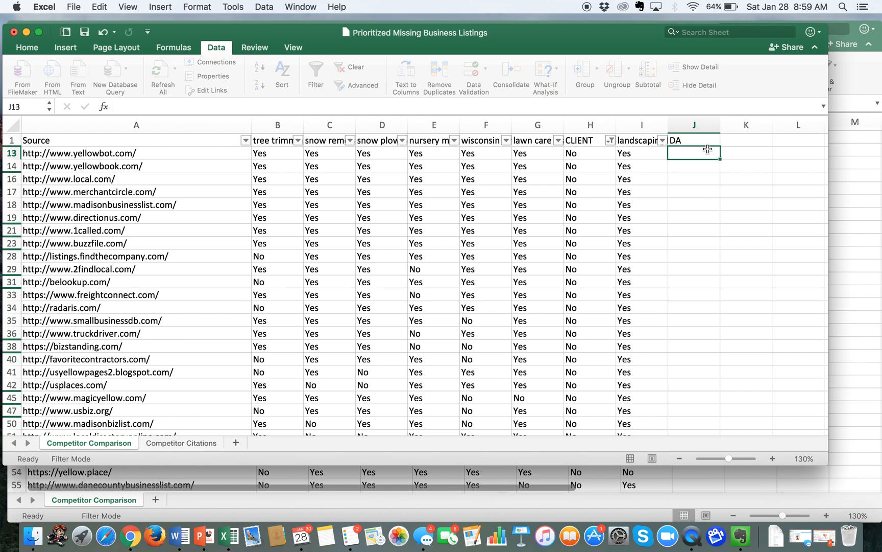
{"action": "key", "text": "Up"}
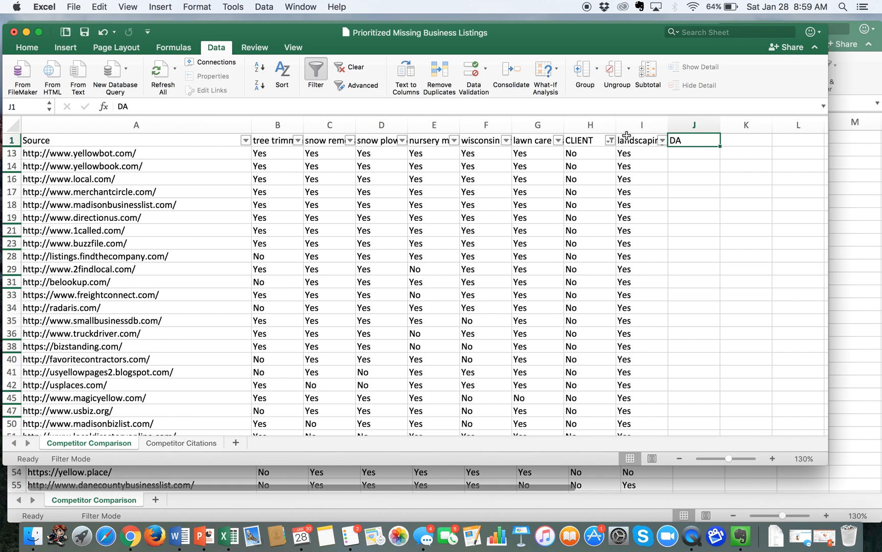
Step: Include the Yes rows in the CLIENT column filter so all sources are listed
{"action": "left_click", "coordinate": [611, 140]}
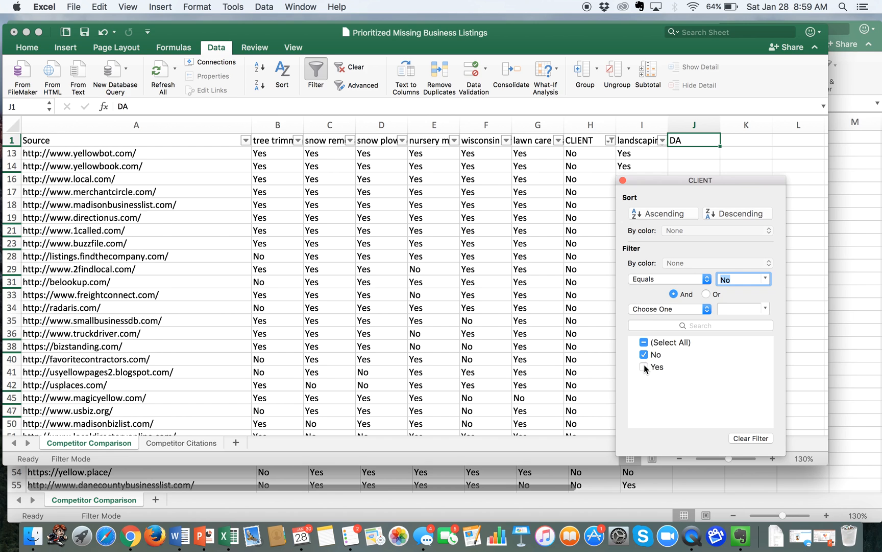
{"action": "left_click", "coordinate": [644, 367]}
{"action": "left_click", "coordinate": [622, 180]}
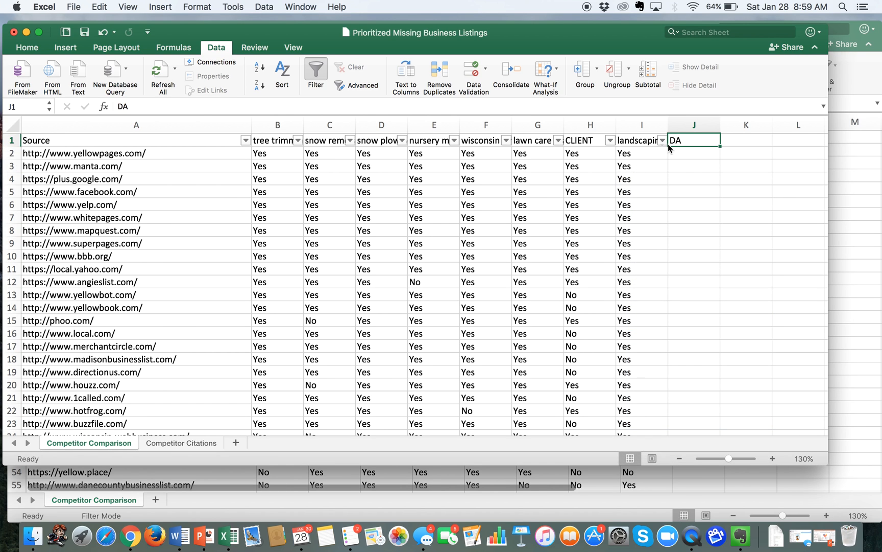
Step: Expand the workbook to full screen and reapply the header filter across A1:J1 to include the DA column
{"action": "left_click", "coordinate": [39, 31]}
{"action": "key", "text": "shift+Home"}
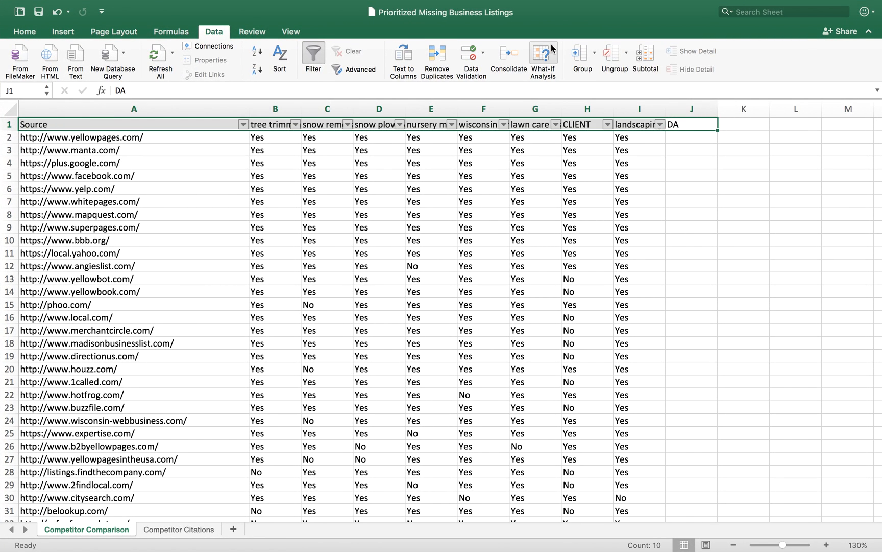
{"action": "left_click", "coordinate": [31, 33]}
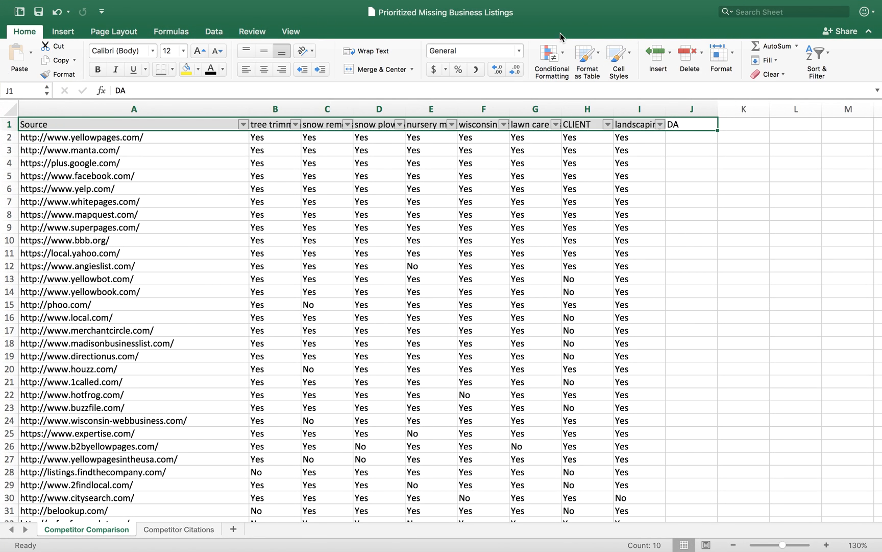
{"action": "left_click", "coordinate": [817, 53]}
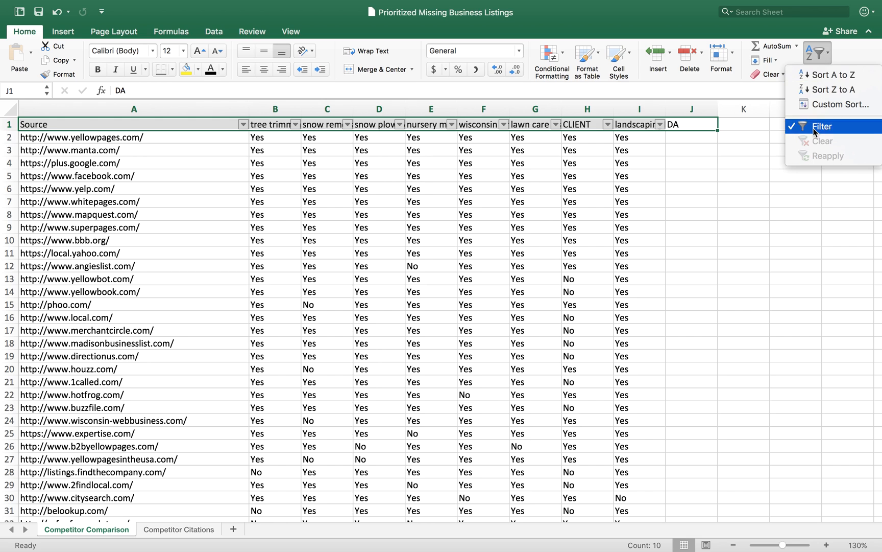
{"action": "left_click", "coordinate": [822, 126]}
{"action": "left_click", "coordinate": [820, 59]}
{"action": "left_click", "coordinate": [822, 126]}
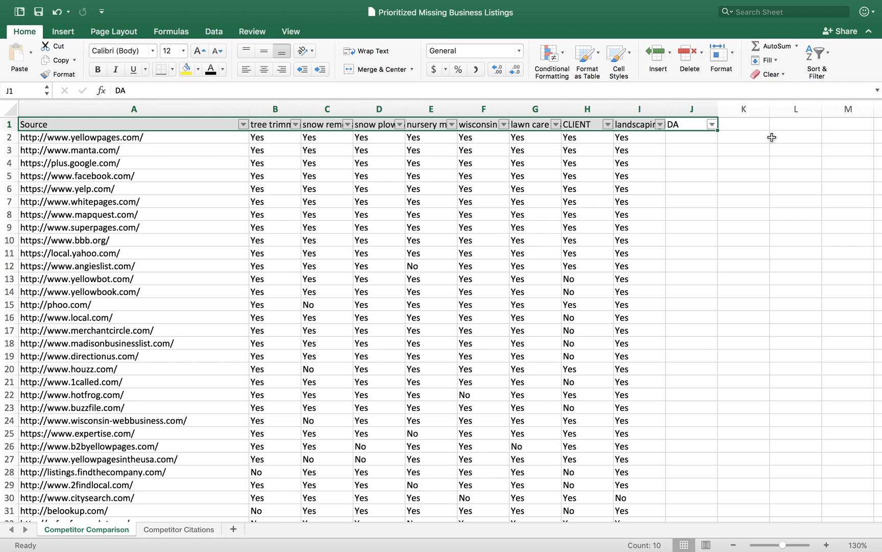
Step: Begin a VLOOKUP formula in J2 with A2 as the lookup value
{"action": "left_click", "coordinate": [679, 138]}
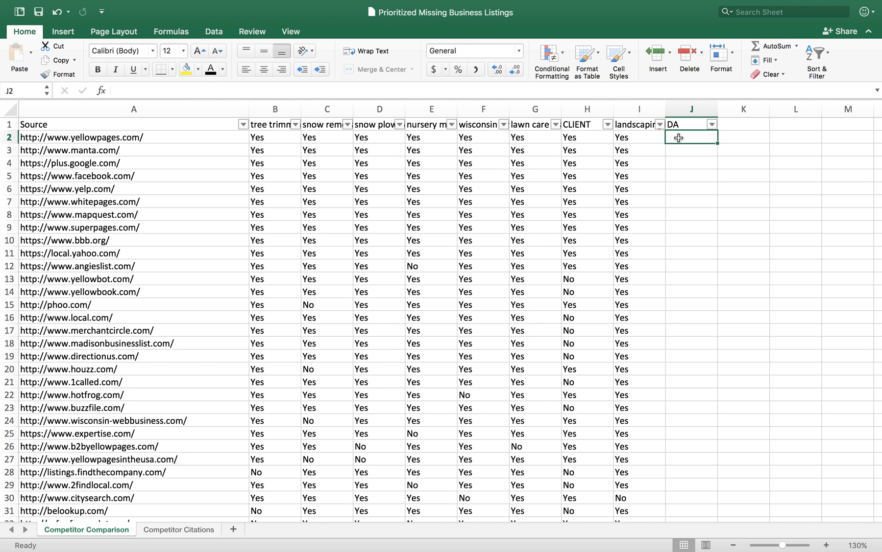
{"action": "type", "text": "="}
{"action": "type", "text": "VL"}
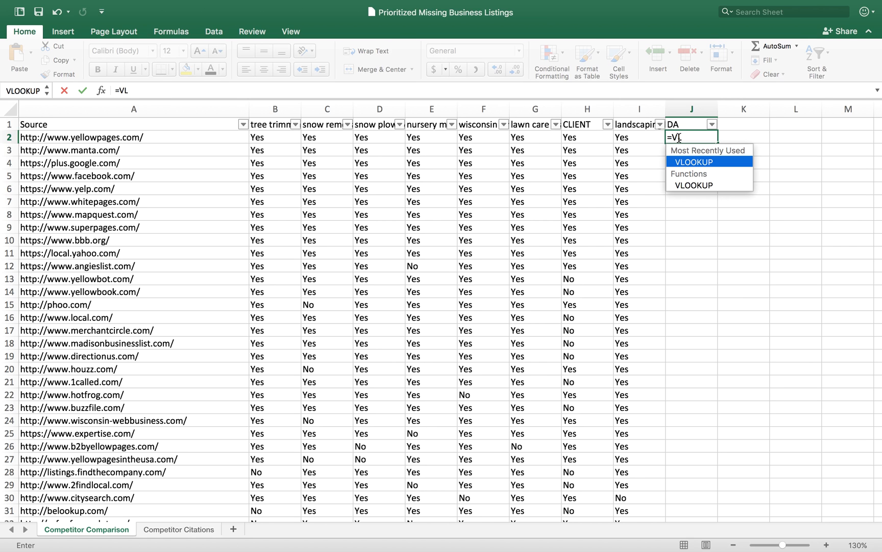
{"action": "type", "text": "OOKUP("}
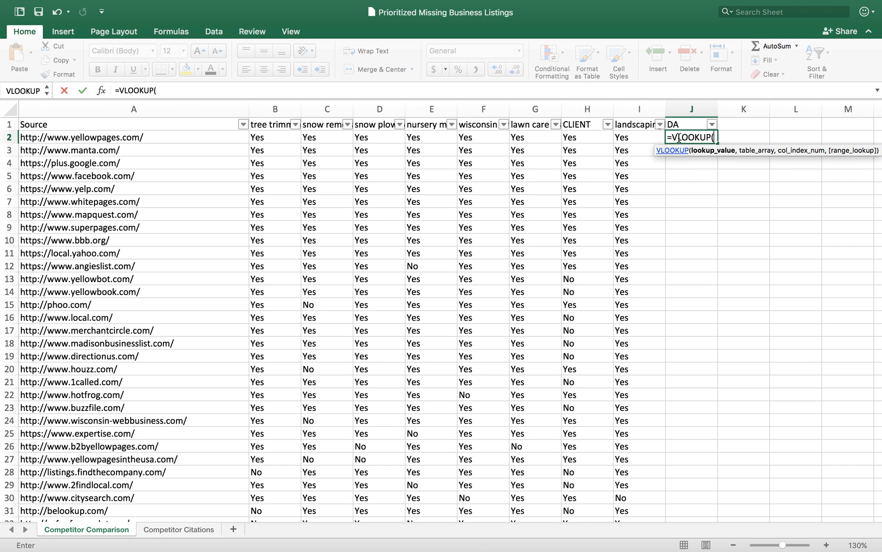
{"action": "left_click", "coordinate": [151, 139]}
{"action": "type", "text": ","}
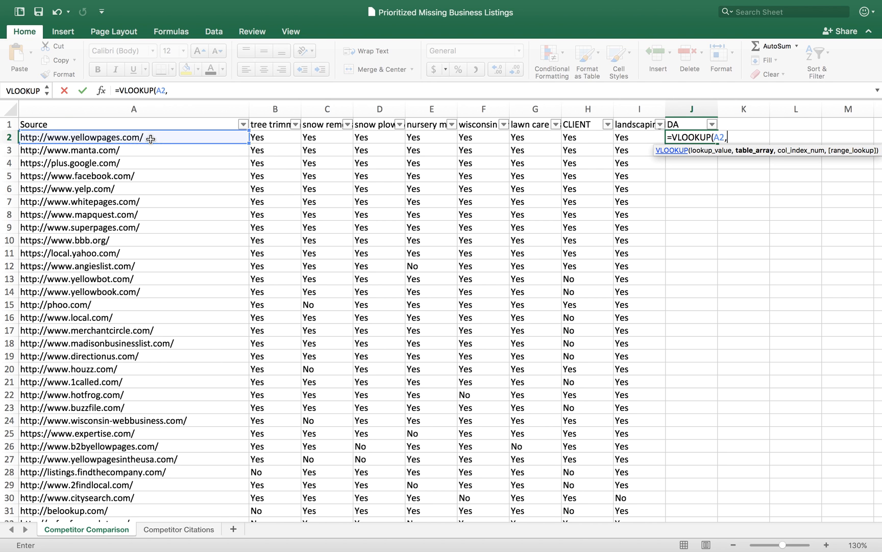
Step: Set the VLOOKUP table array to A2:B593 on the Competitor Citations sheet and check the extent of that range
{"action": "left_click", "coordinate": [178, 530]}
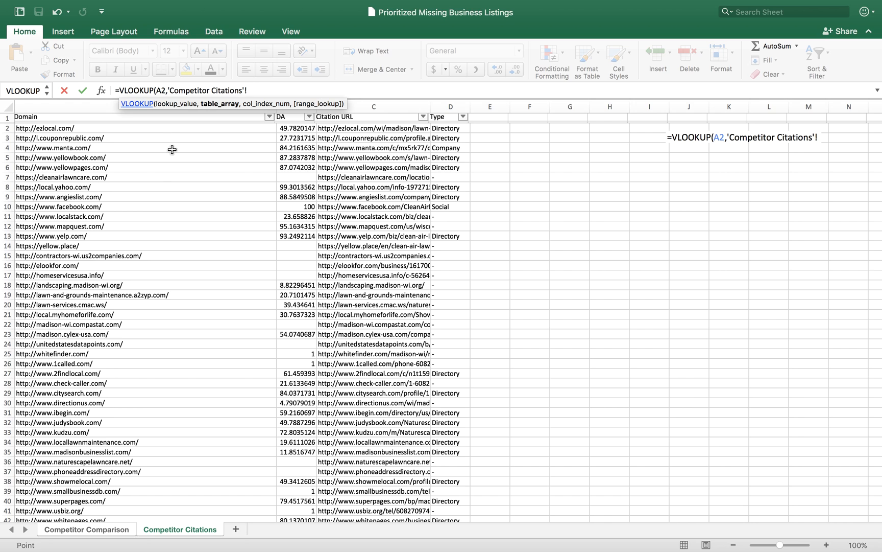
{"action": "left_click", "coordinate": [218, 129]}
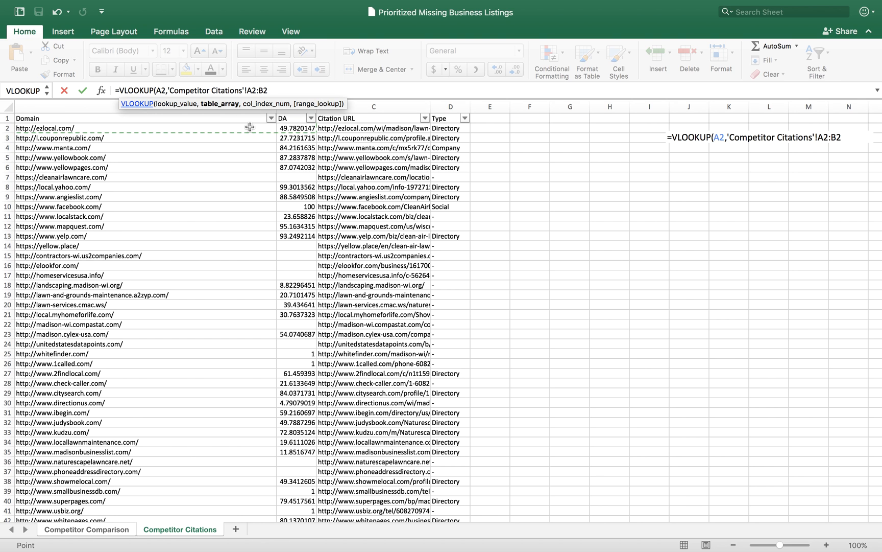
{"action": "key", "text": "super+shift+Down"}
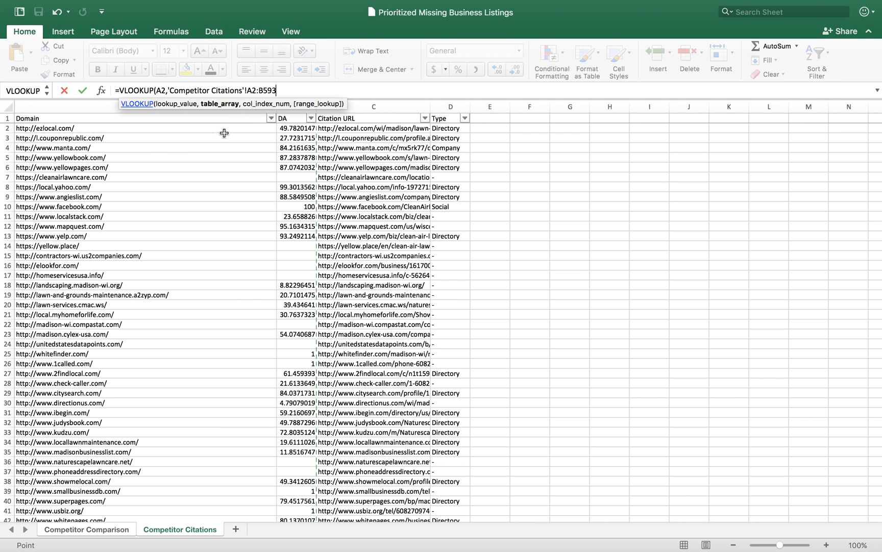
{"action": "scroll", "coordinate": [190, 292], "scroll_direction": "down", "scroll_amount": 15}
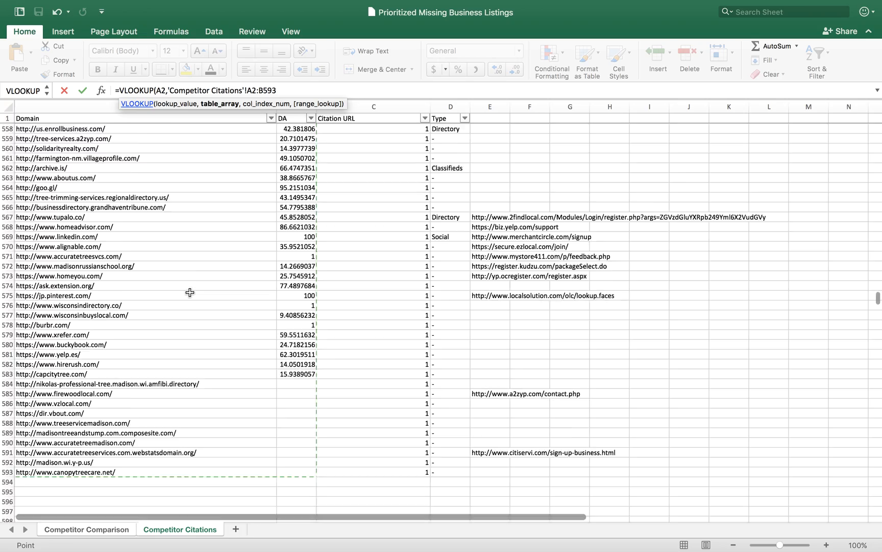
{"action": "scroll", "coordinate": [190, 292], "scroll_direction": "down", "scroll_amount": 20}
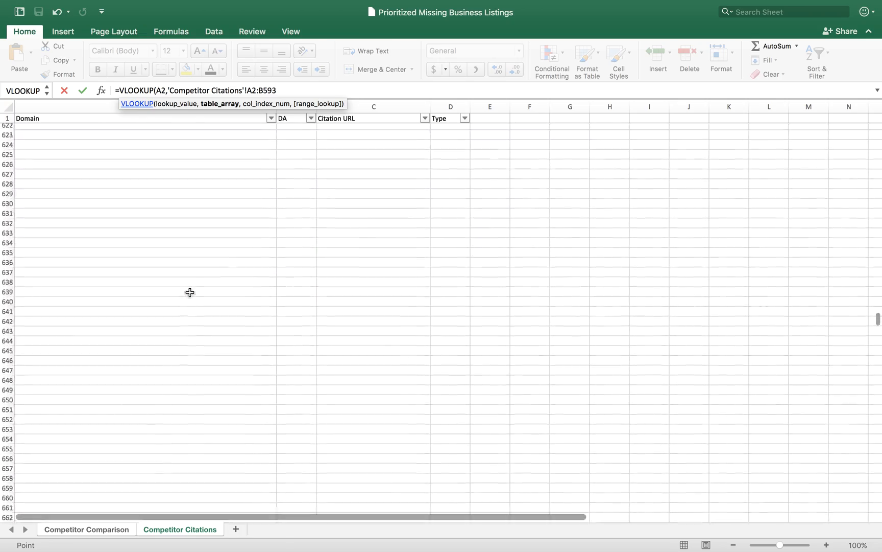
{"action": "scroll", "coordinate": [190, 292], "scroll_direction": "down", "scroll_amount": 20}
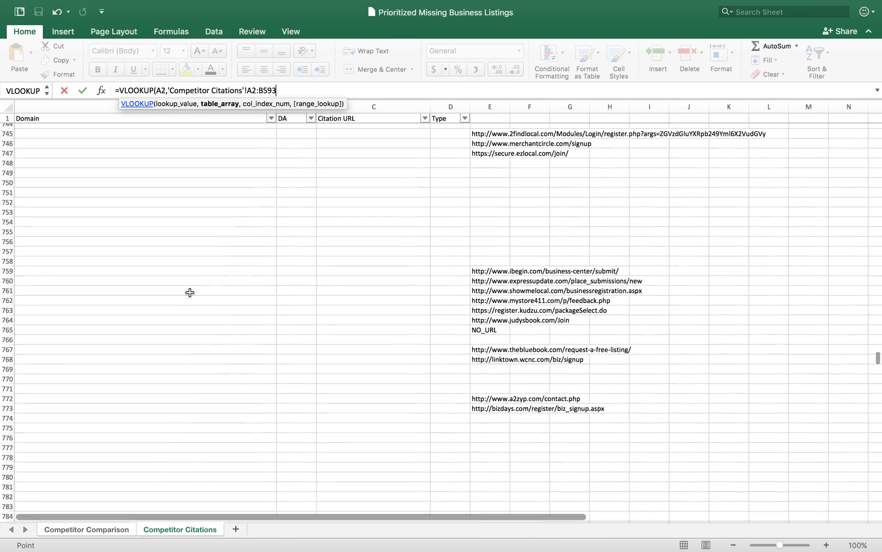
{"action": "scroll", "coordinate": [189, 293], "scroll_direction": "down", "scroll_amount": 20}
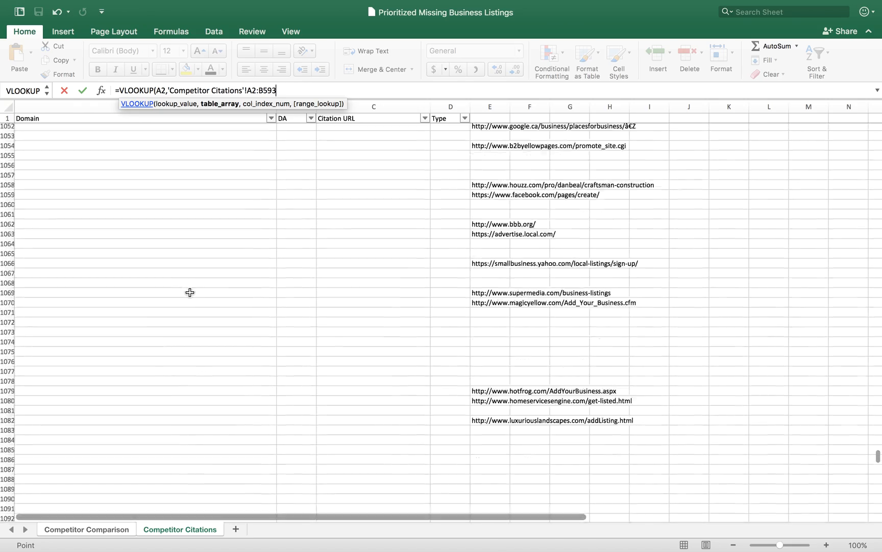
{"action": "scroll", "coordinate": [189, 292], "scroll_direction": "up", "scroll_amount": 20}
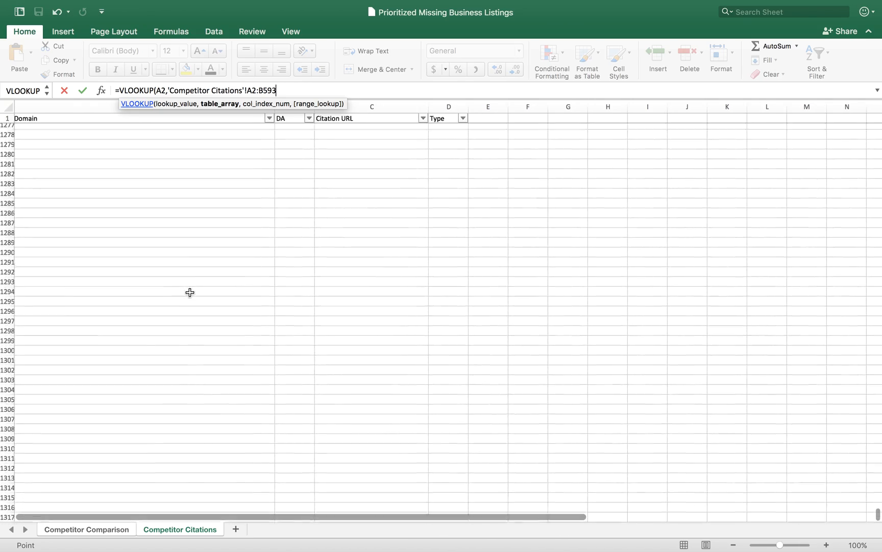
{"action": "scroll", "coordinate": [189, 292], "scroll_direction": "up", "scroll_amount": 20}
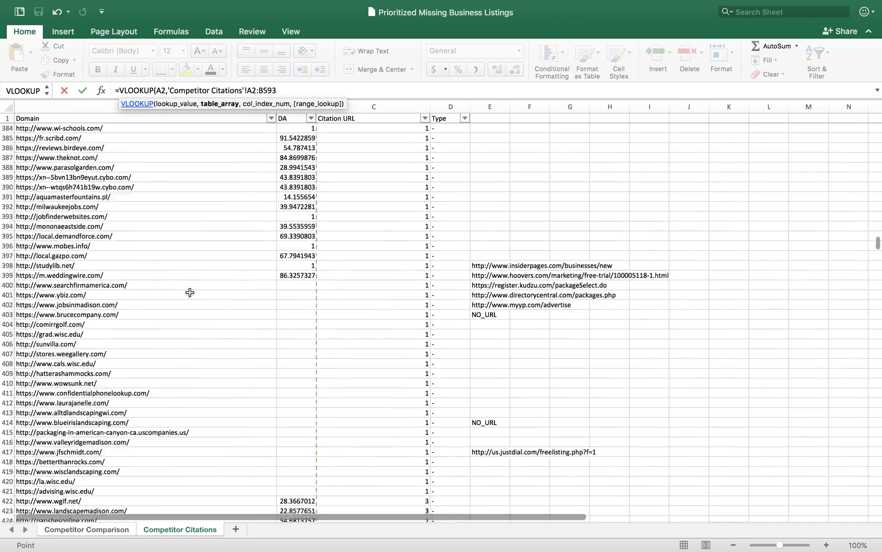
{"action": "scroll", "coordinate": [189, 292], "scroll_direction": "up", "scroll_amount": 20}
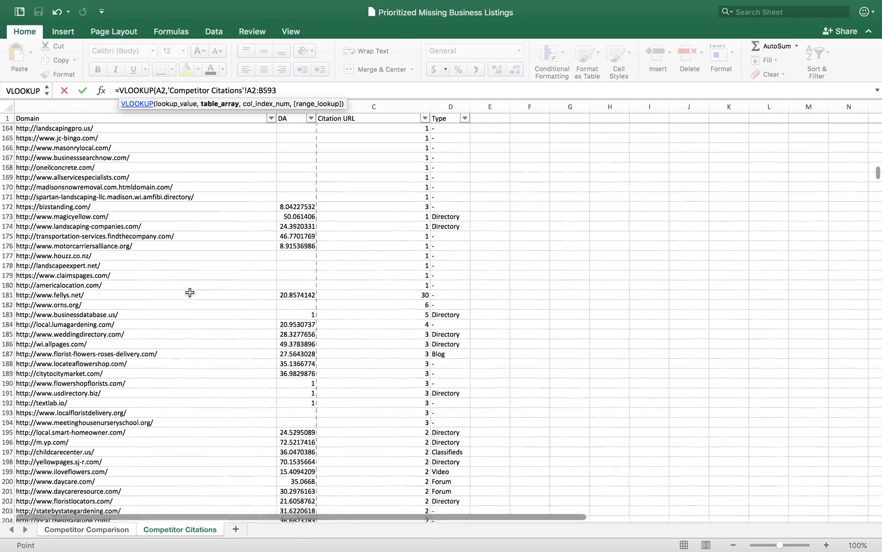
{"action": "scroll", "coordinate": [210, 349], "scroll_direction": "up", "scroll_amount": 10}
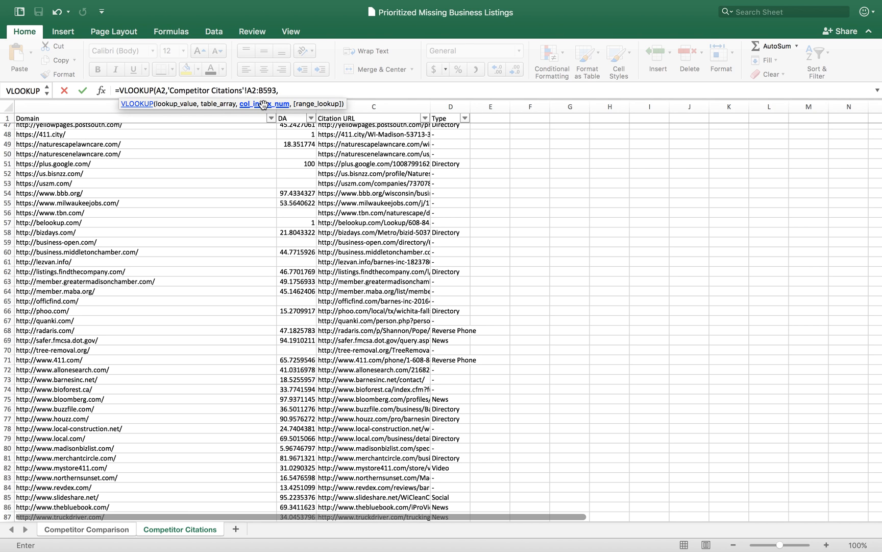
Step: Complete the J2 VLOOKUP with column index 2 and FALSE for an exact match
{"action": "type", "text": "2"}
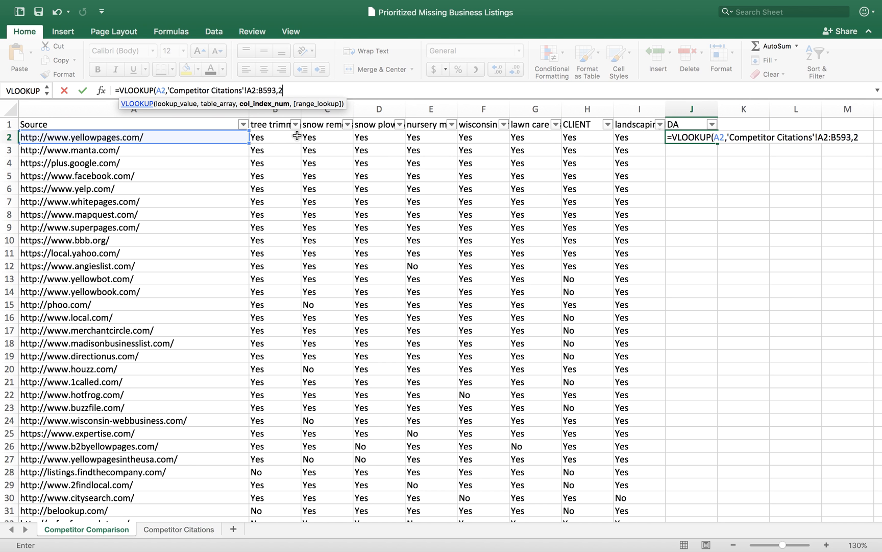
{"action": "type", "text": ",FALSE"}
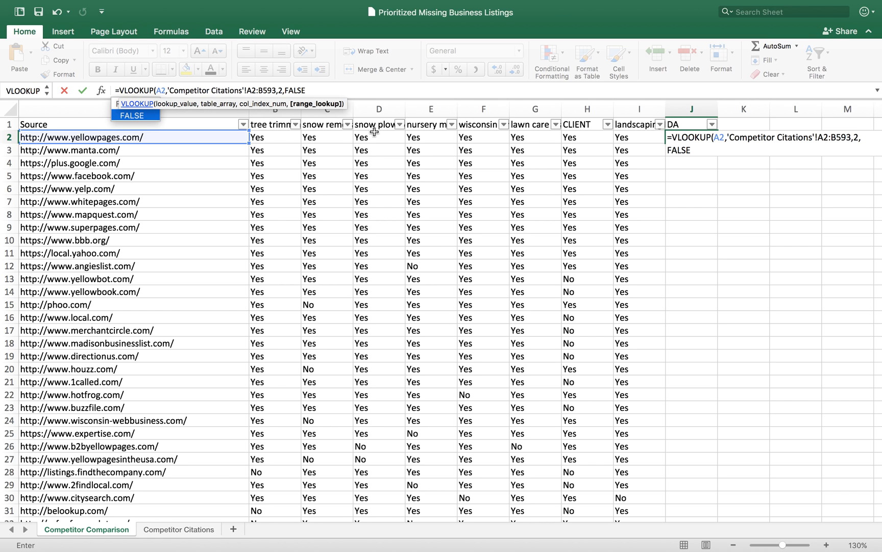
{"action": "type", "text": ")"}
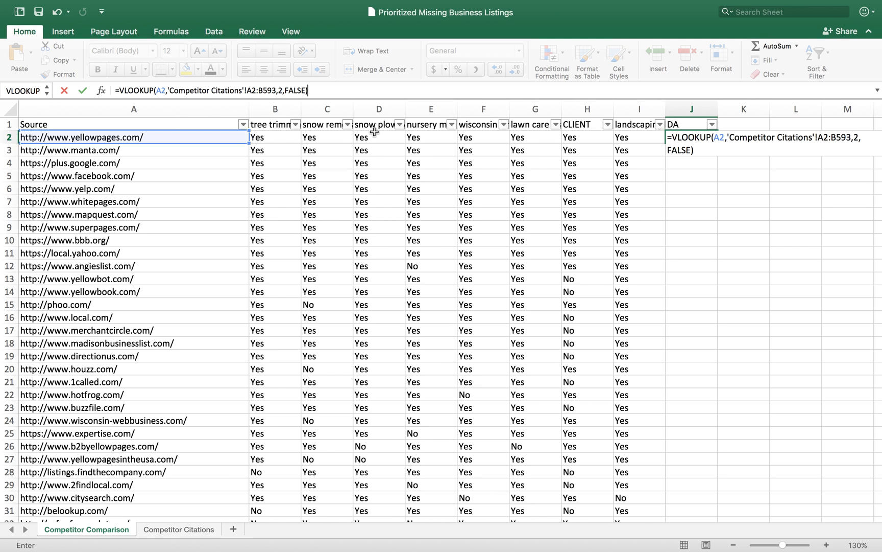
{"action": "key", "text": "Return"}
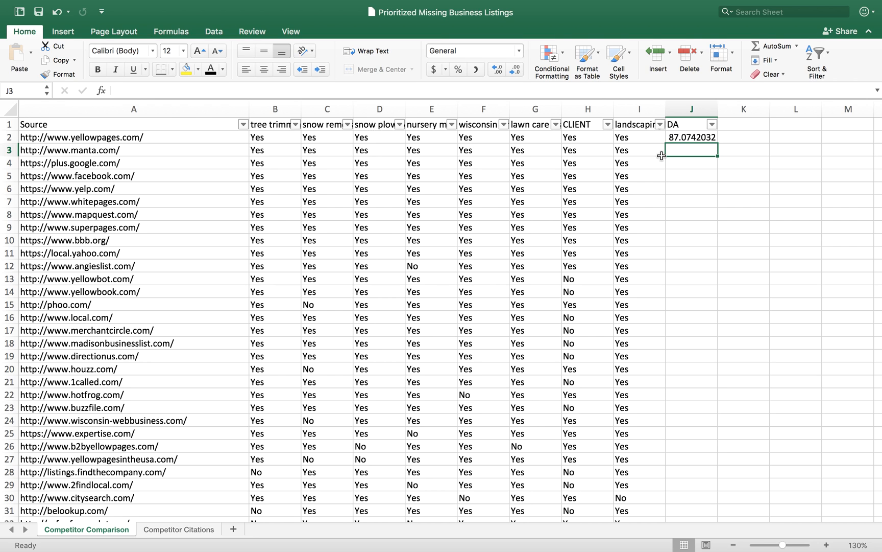
Step: Fill the J2 VLOOKUP formula down the DA column for all listed sources
{"action": "left_click", "coordinate": [704, 137]}
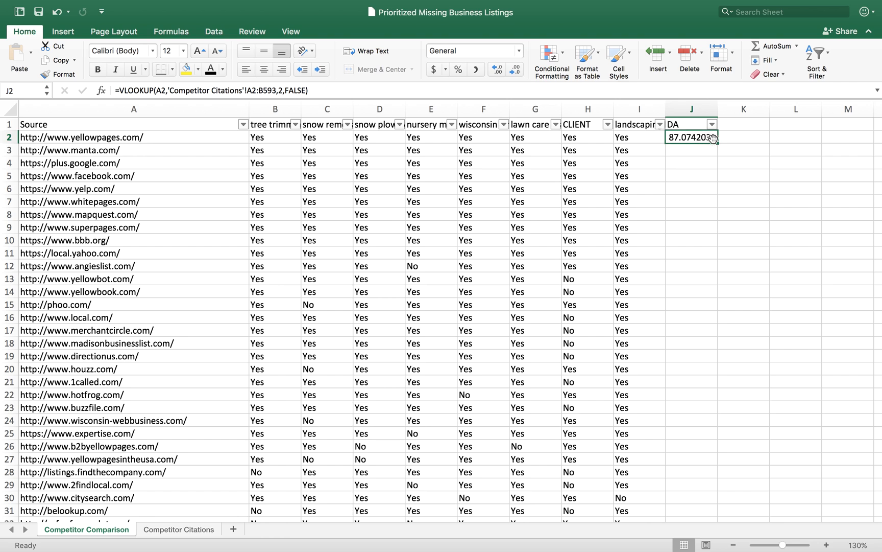
{"action": "double_click", "coordinate": [717, 142]}
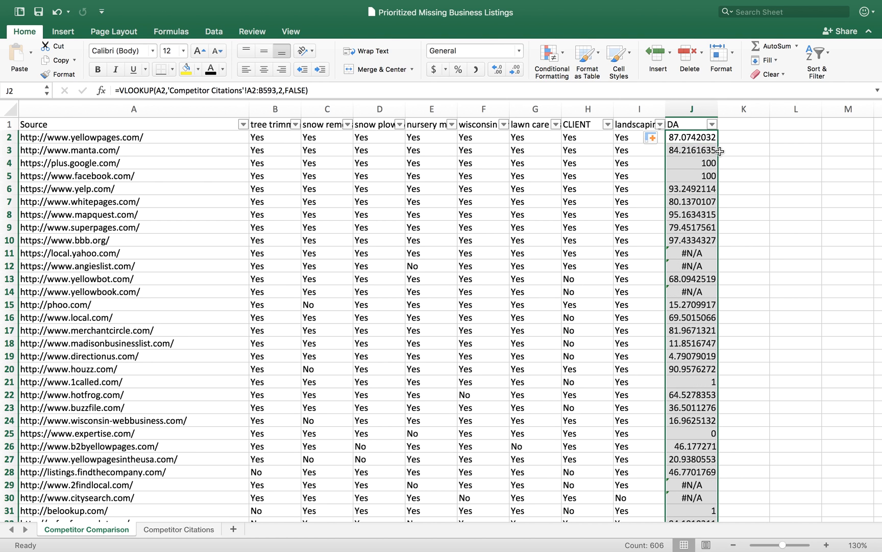
{"action": "scroll", "coordinate": [500, 230], "scroll_direction": "down", "scroll_amount": 10}
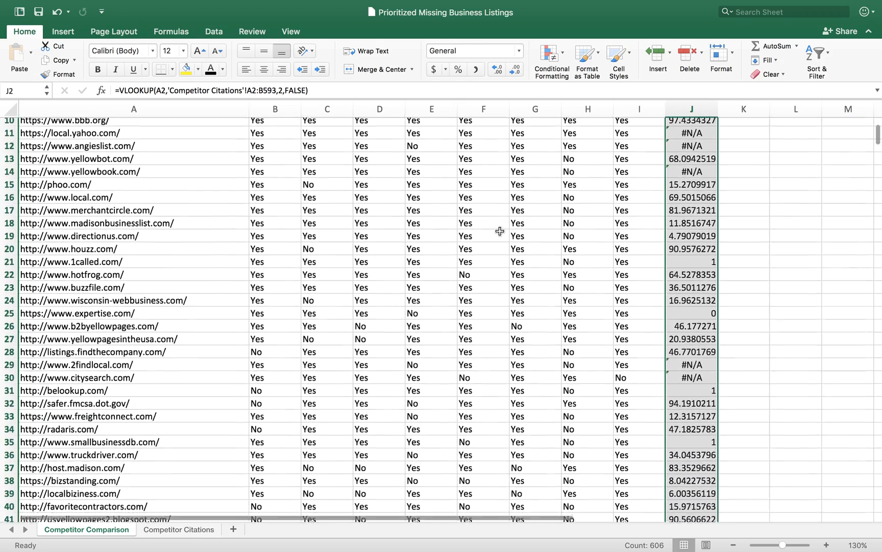
{"action": "scroll", "coordinate": [500, 231], "scroll_direction": "up", "scroll_amount": 10}
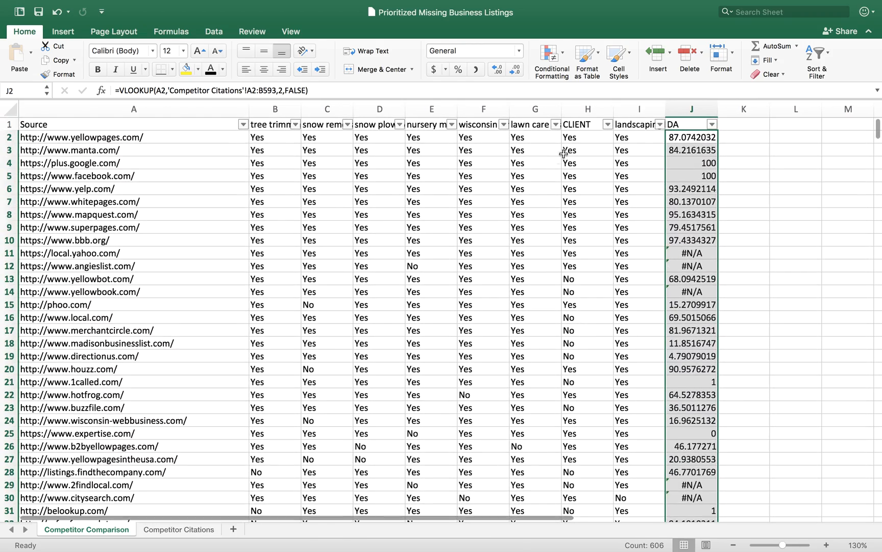
Step: Filter the CLIENT column to exclude Yes, leaving only the No rows
{"action": "left_click", "coordinate": [608, 125]}
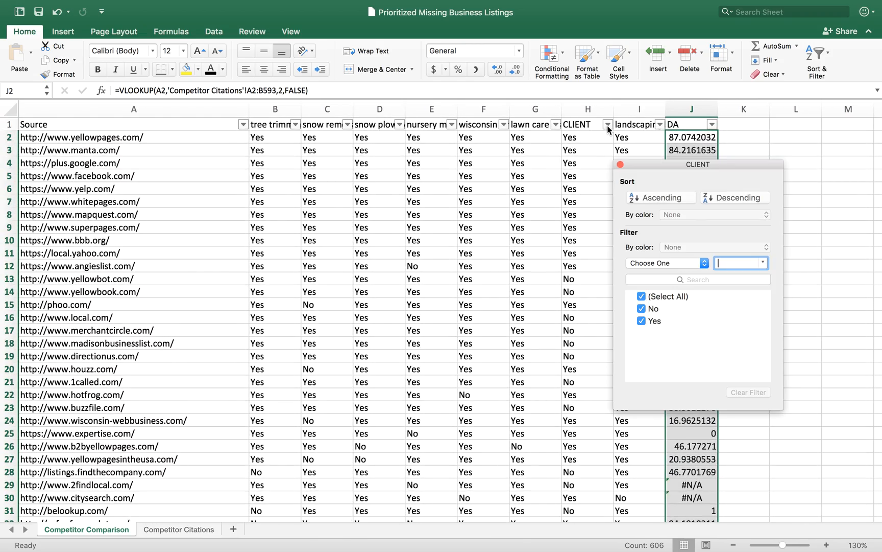
{"action": "left_click", "coordinate": [642, 321]}
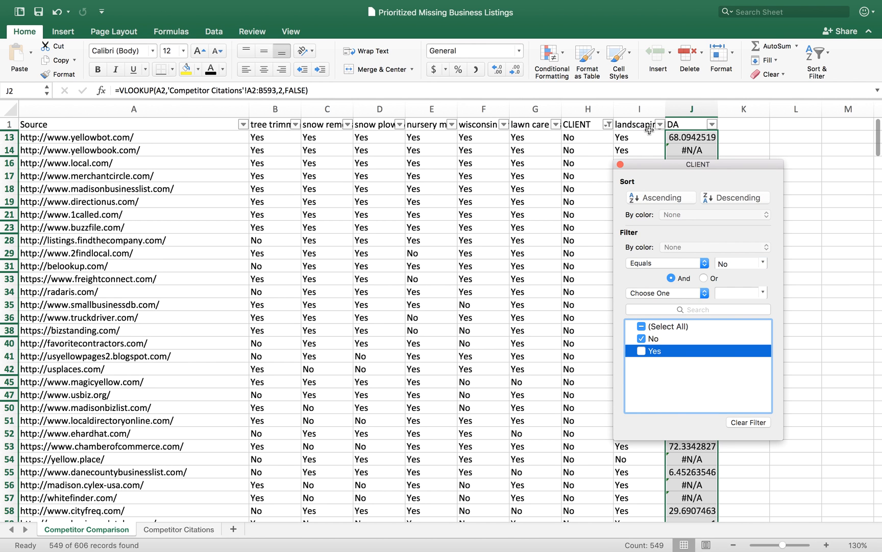
{"action": "left_click", "coordinate": [621, 164]}
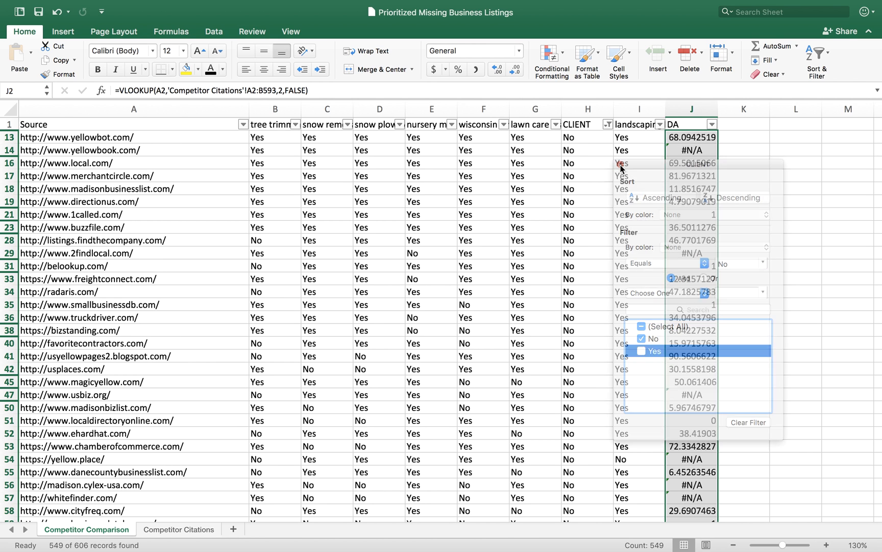
Step: Sort the DA column in descending order and exclude #N/A from its filter
{"action": "left_click", "coordinate": [712, 124]}
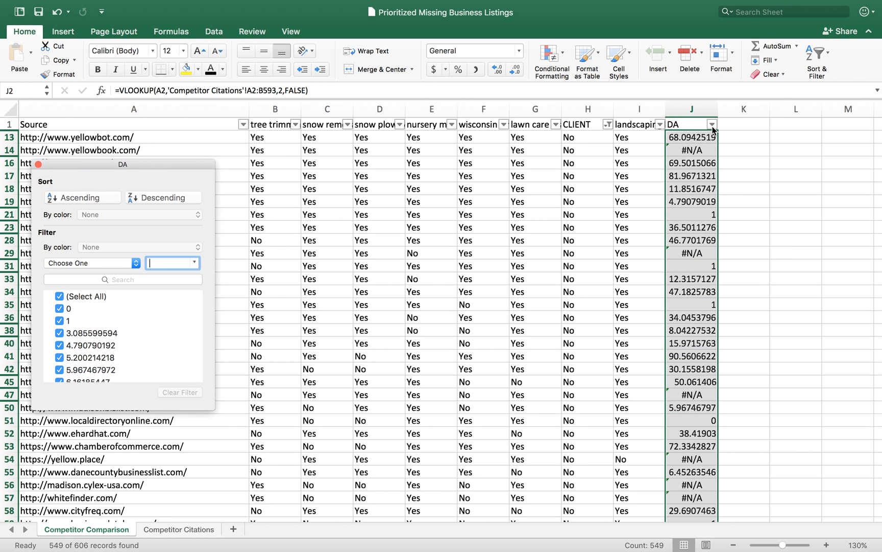
{"action": "left_click", "coordinate": [149, 198]}
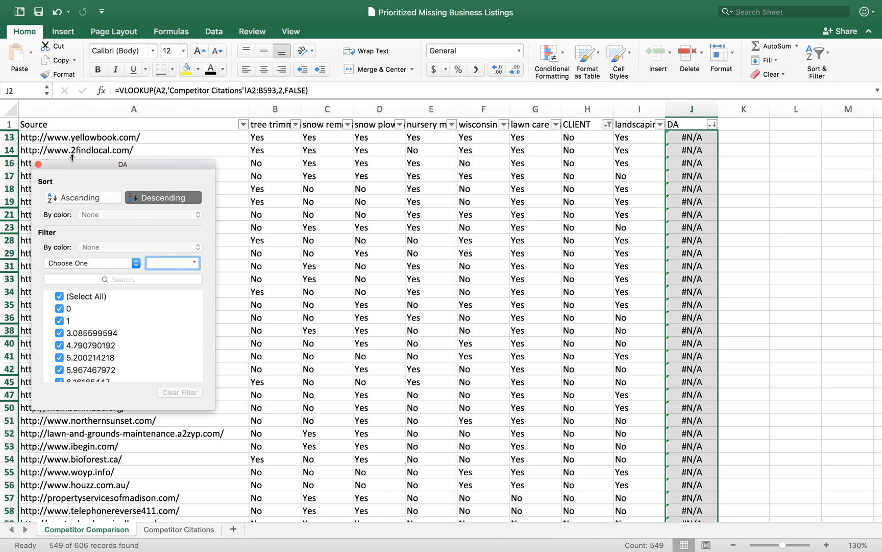
{"action": "scroll", "coordinate": [97, 325], "scroll_direction": "down", "scroll_amount": 15}
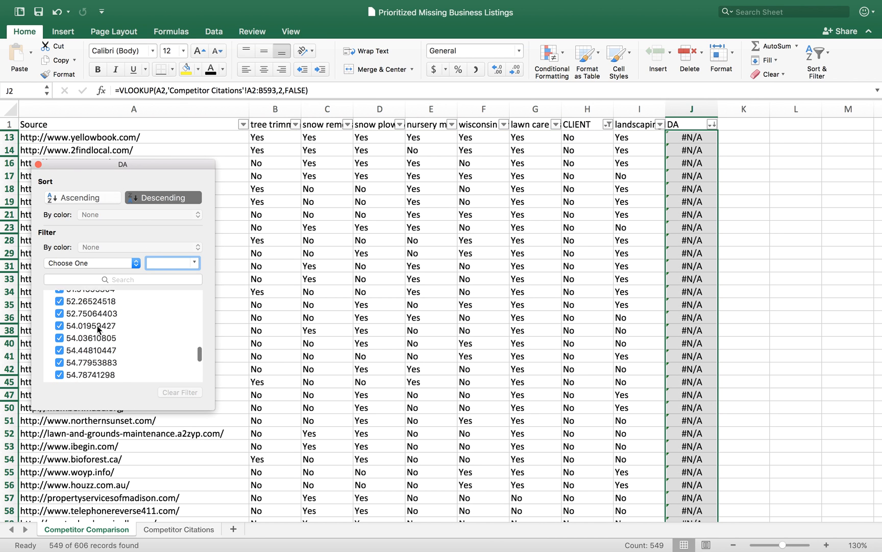
{"action": "scroll", "coordinate": [98, 329], "scroll_direction": "down", "scroll_amount": 5}
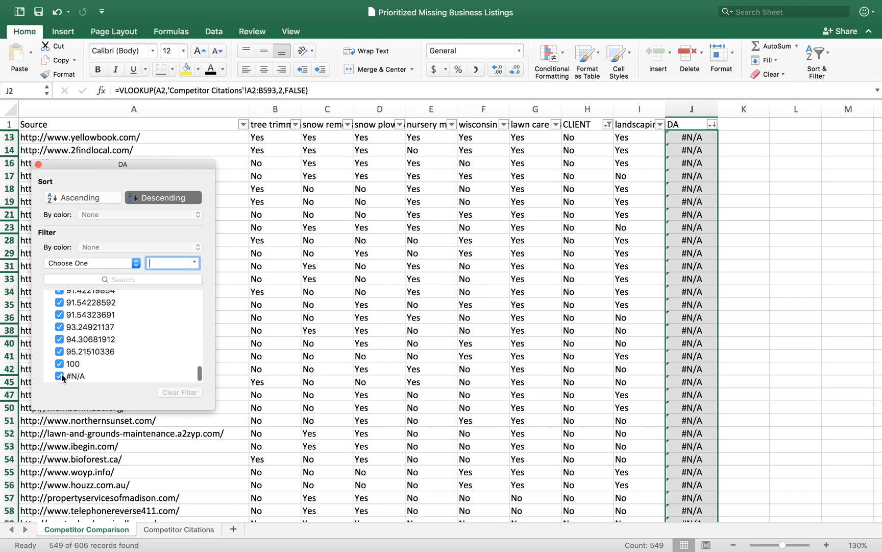
{"action": "left_click", "coordinate": [60, 376]}
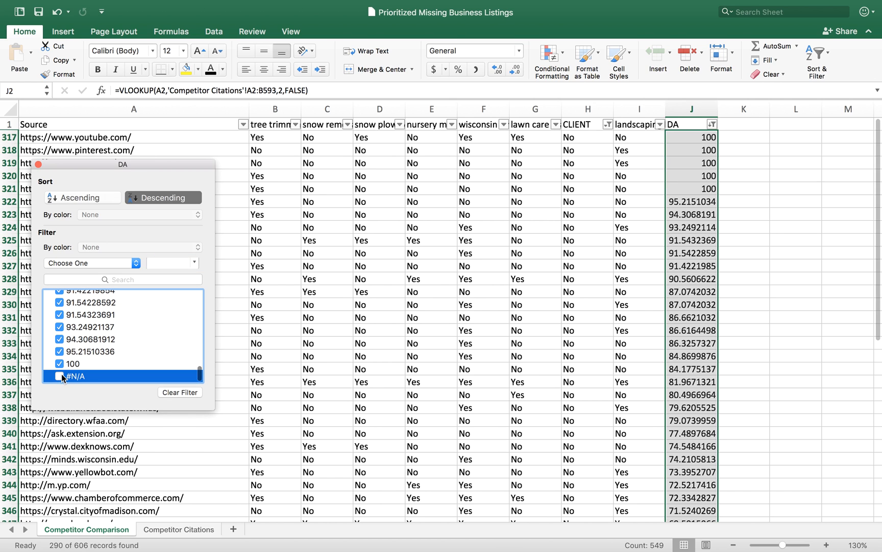
{"action": "left_click", "coordinate": [39, 164]}
Step: Review the filtered source list and its DA values, starting from the highest-ranked missing listings
{"action": "left_click", "coordinate": [698, 141]}
{"action": "scroll", "coordinate": [698, 143], "scroll_direction": "down", "scroll_amount": 1}
{"action": "scroll", "coordinate": [699, 142], "scroll_direction": "up", "scroll_amount": 1}
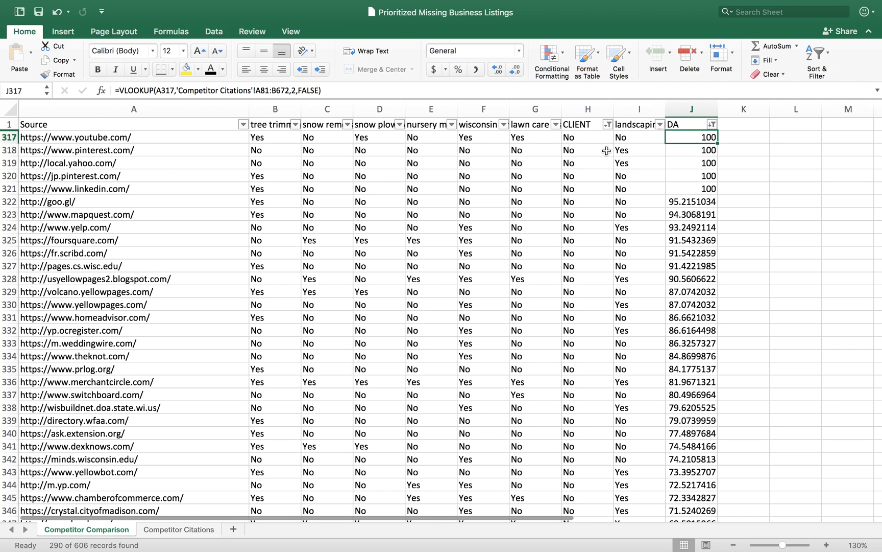
{"action": "scroll", "coordinate": [704, 237], "scroll_direction": "down", "scroll_amount": 6}
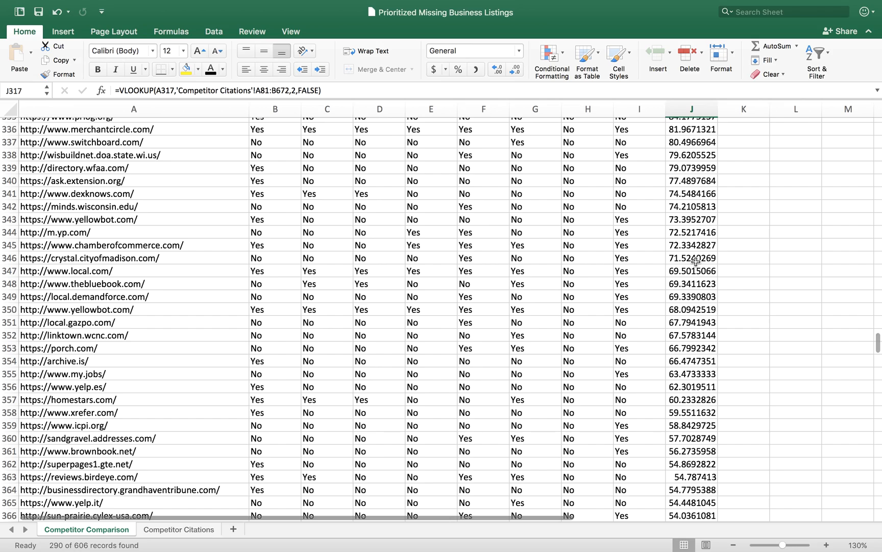
{"action": "scroll", "coordinate": [696, 261], "scroll_direction": "down", "scroll_amount": 2}
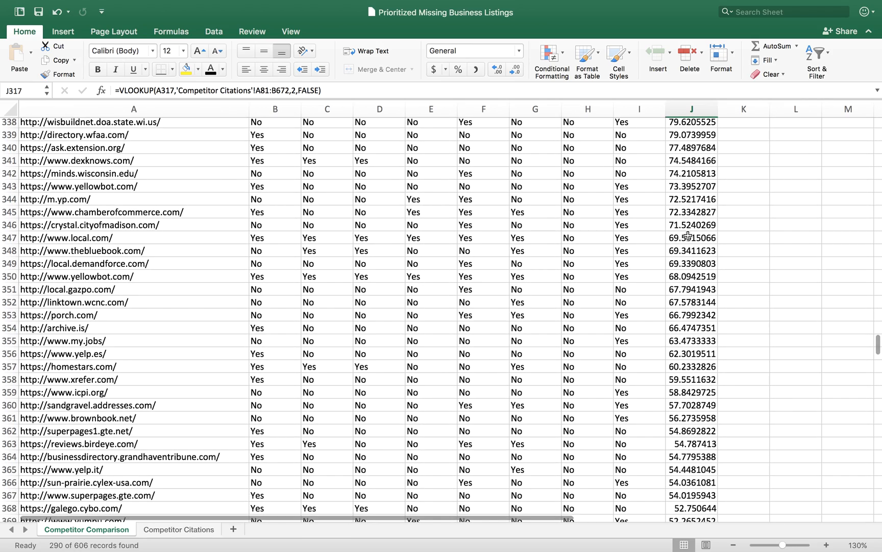
{"action": "scroll", "coordinate": [685, 225], "scroll_direction": "up", "scroll_amount": 7}
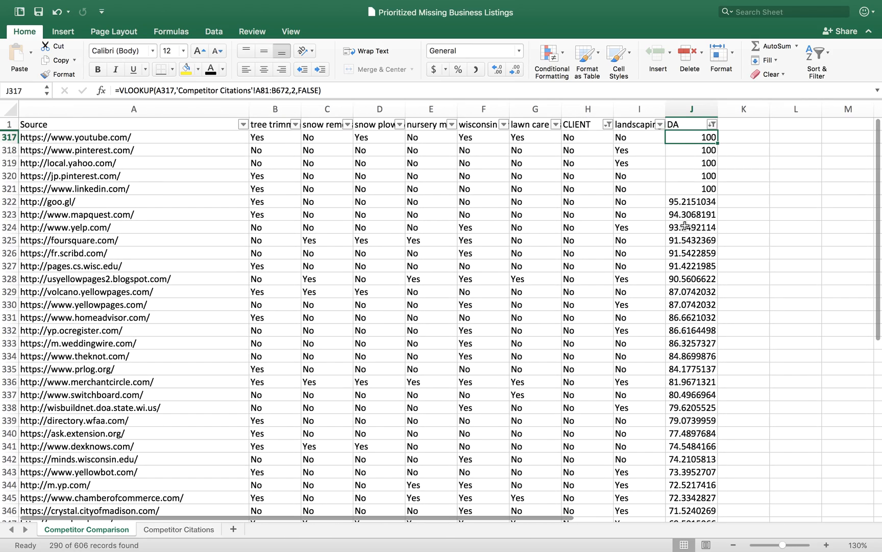
{"action": "scroll", "coordinate": [691, 276], "scroll_direction": "down", "scroll_amount": 6}
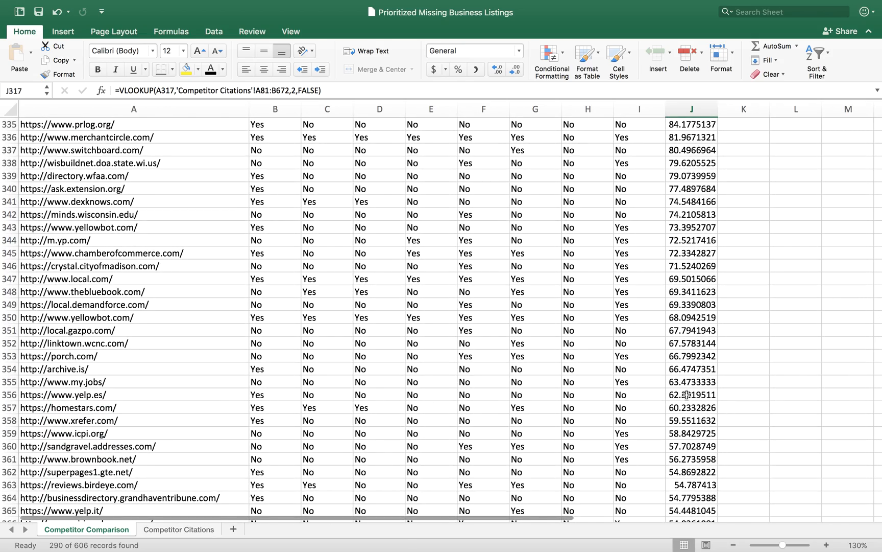
{"action": "scroll", "coordinate": [691, 351], "scroll_direction": "up", "scroll_amount": 6}
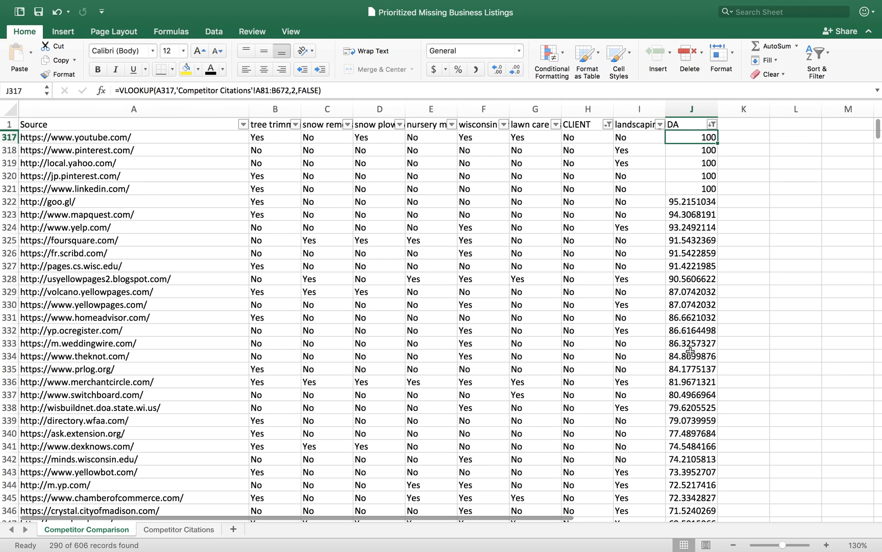